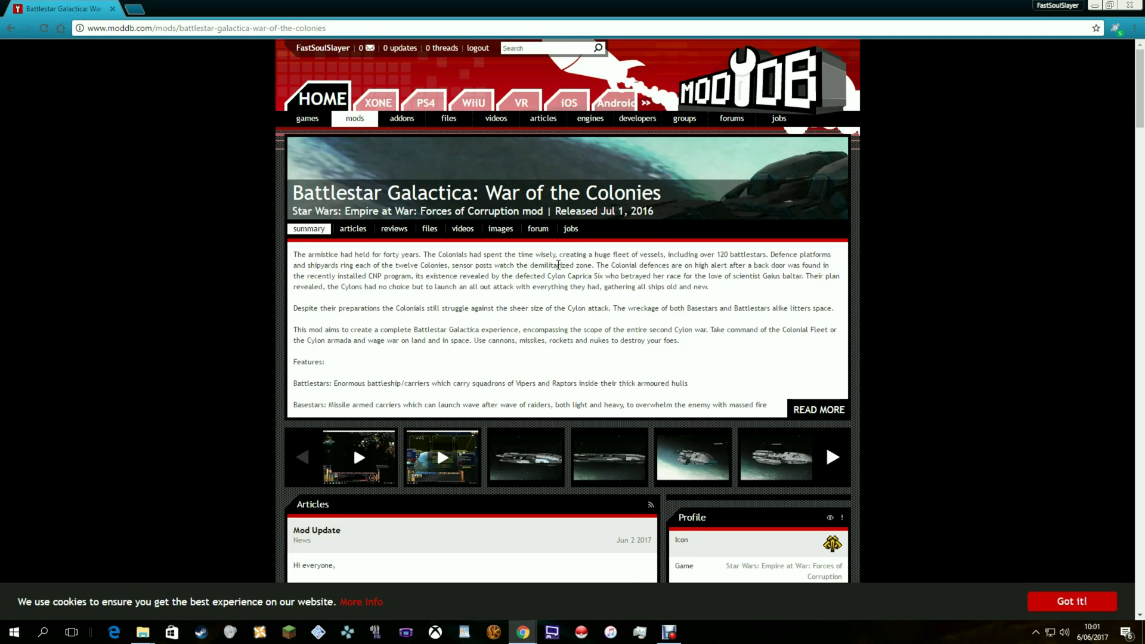
scroll(558, 266, "down", 2)
scroll(536, 224, "down", 1)
scroll(524, 179, "up", 3)
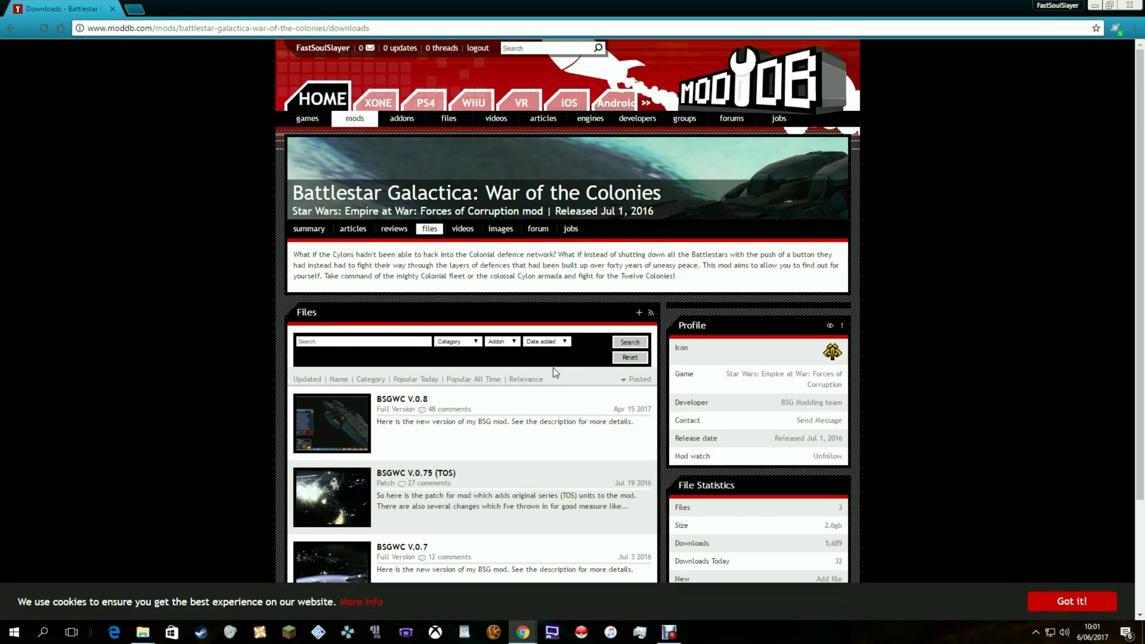
scroll(553, 368, "down", 2)
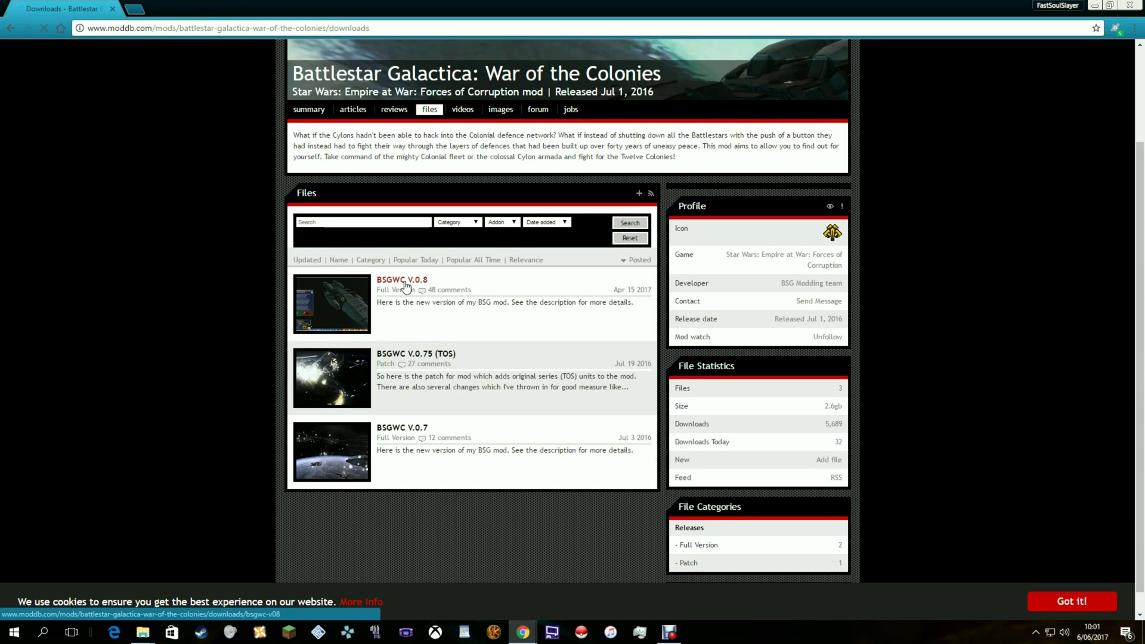
scroll(507, 329, "down", 3)
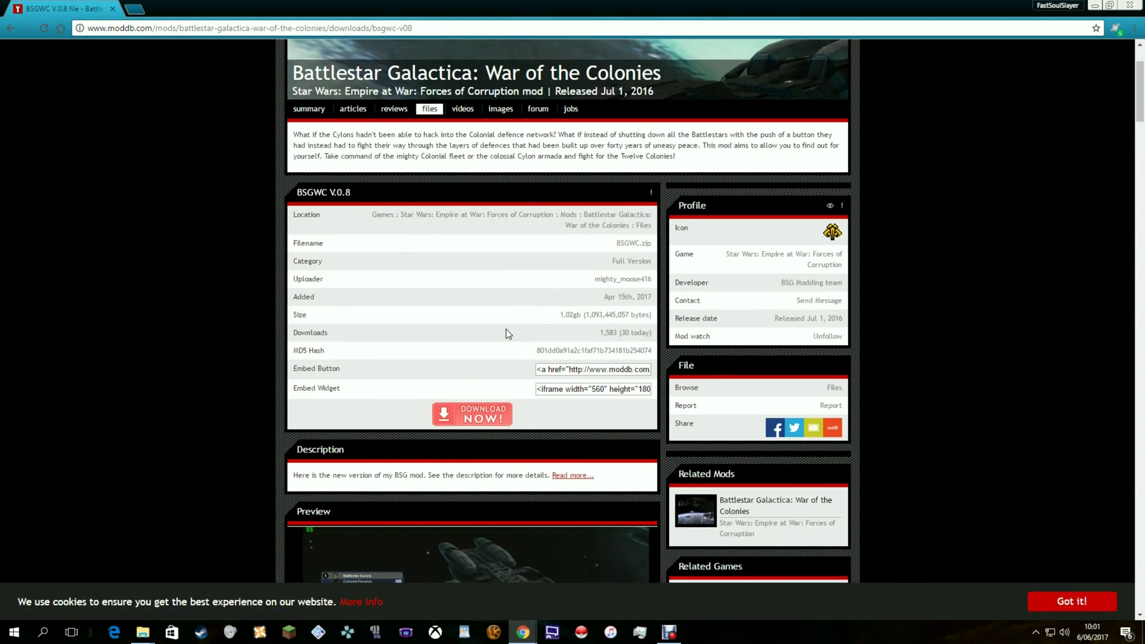
- Start the BSGWC V.0.8 (BSGWC.zip, 1.02 GB) download and dismiss the popup
left_click(461, 363)
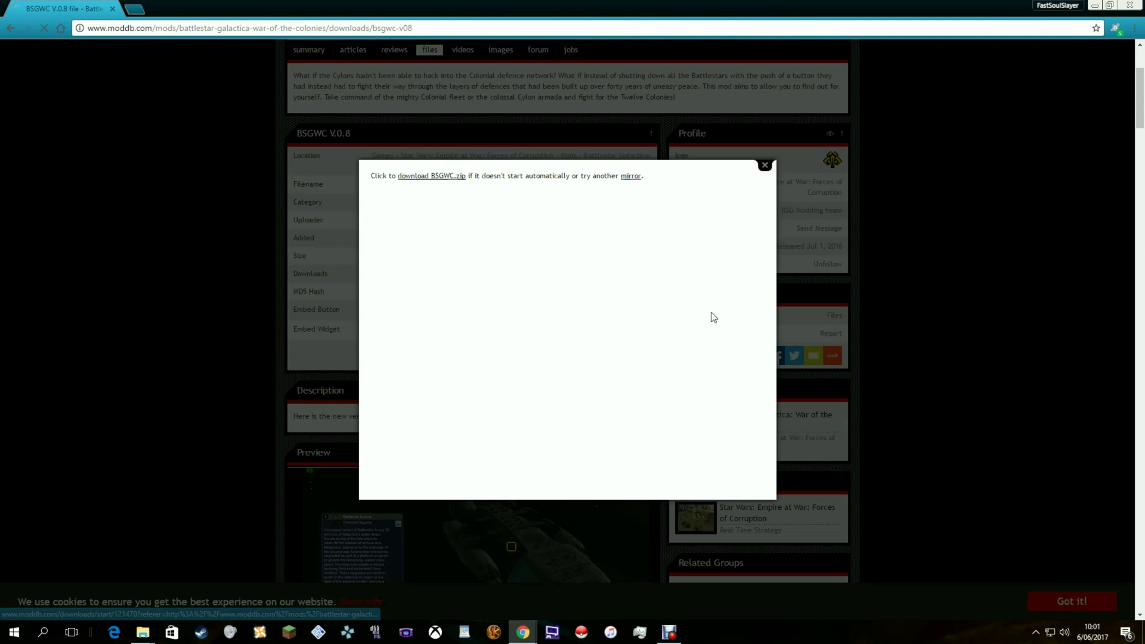
left_click(765, 166)
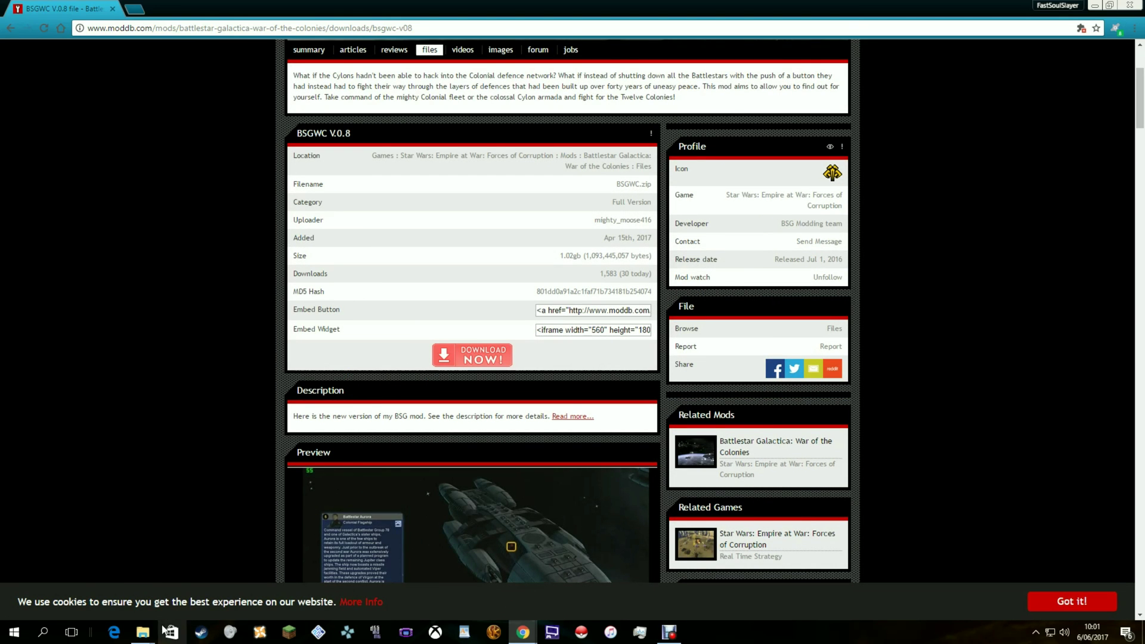
mouse_move(142, 633)
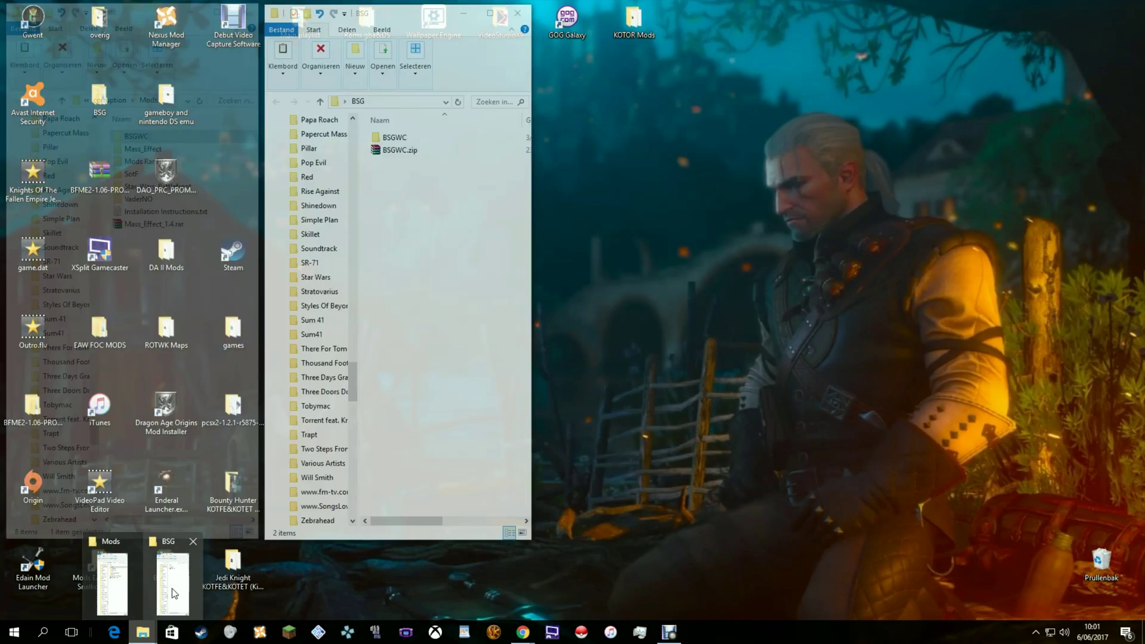
- Extract BSGWC.zip in the BSG folder with the default extraction settings
left_click(173, 592)
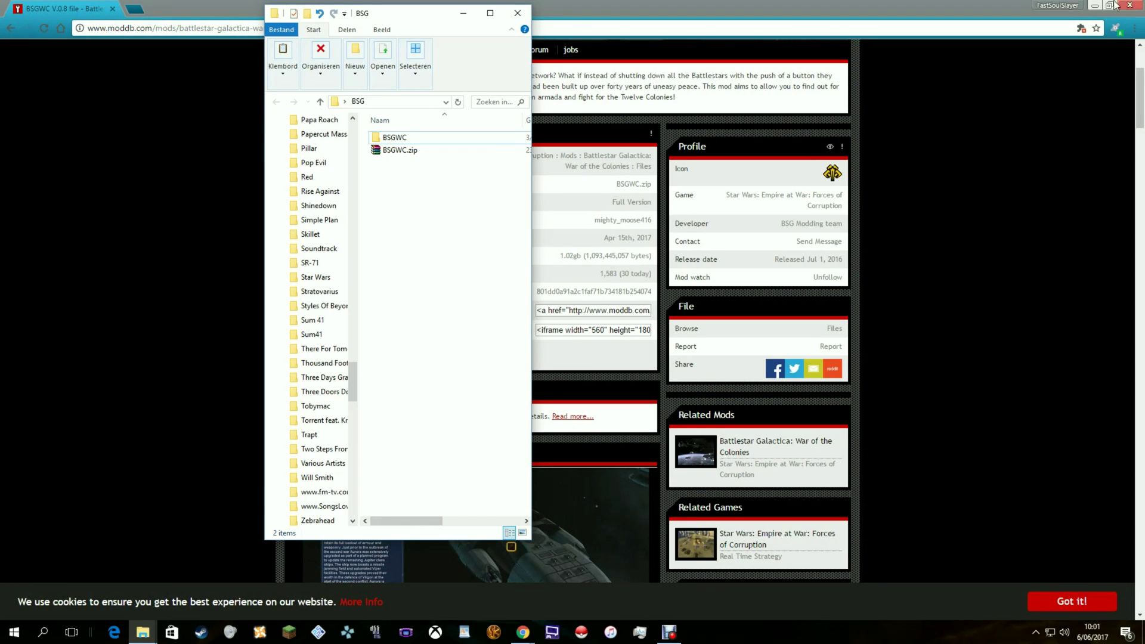
left_click(1095, 7)
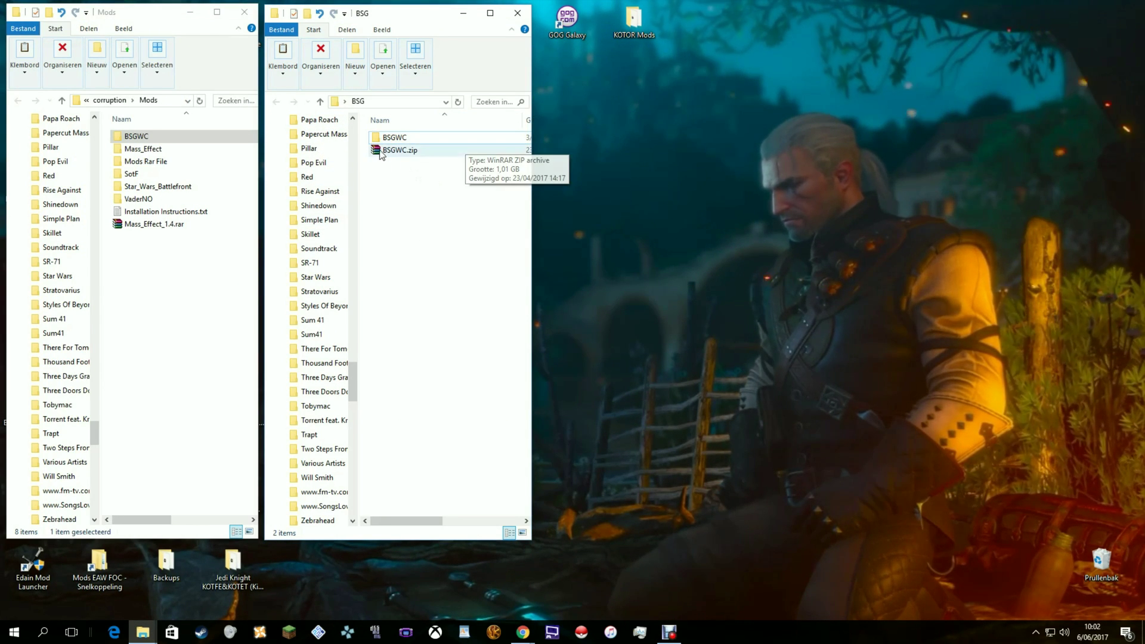
left_click(402, 152)
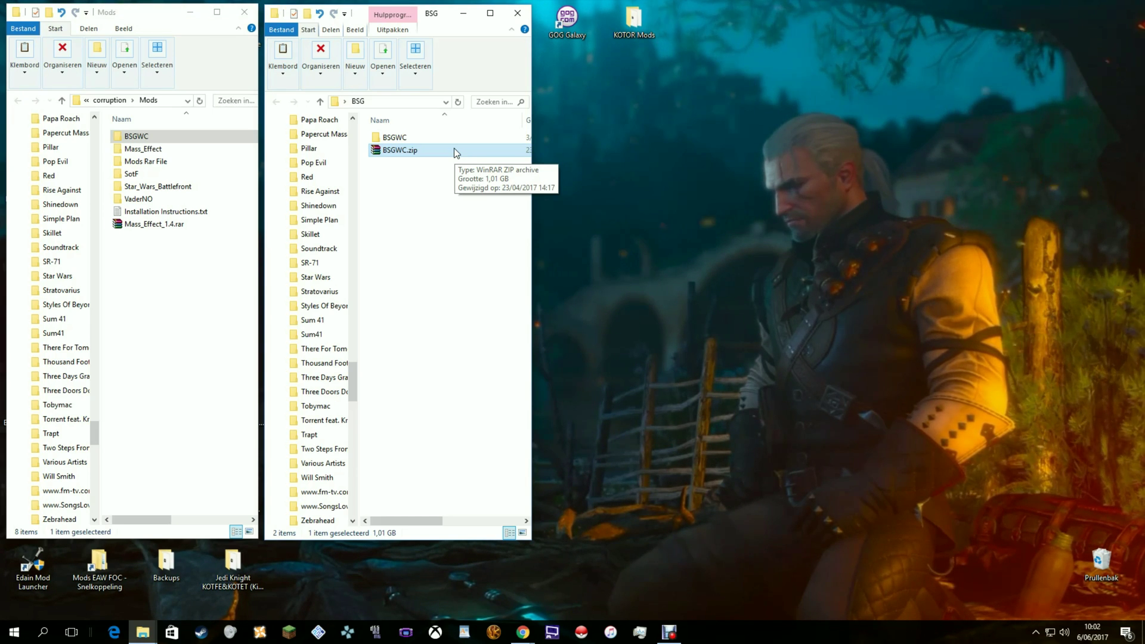
right_click(454, 148)
left_click(474, 184)
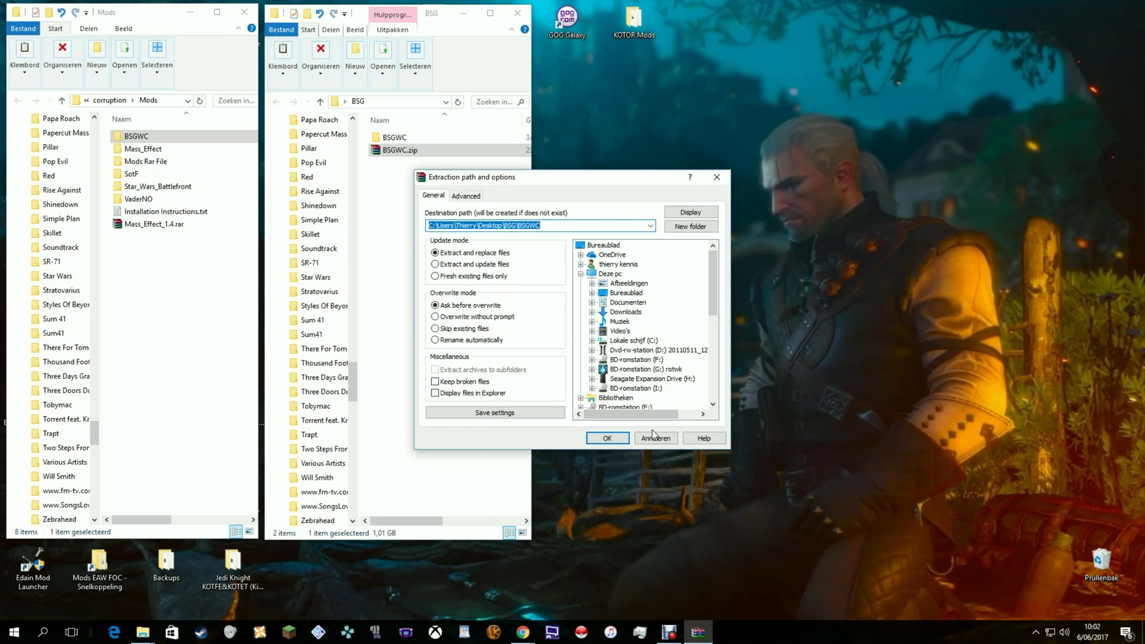
left_click(653, 437)
- Enter the newly extracted BSGWC folder
left_click(421, 139)
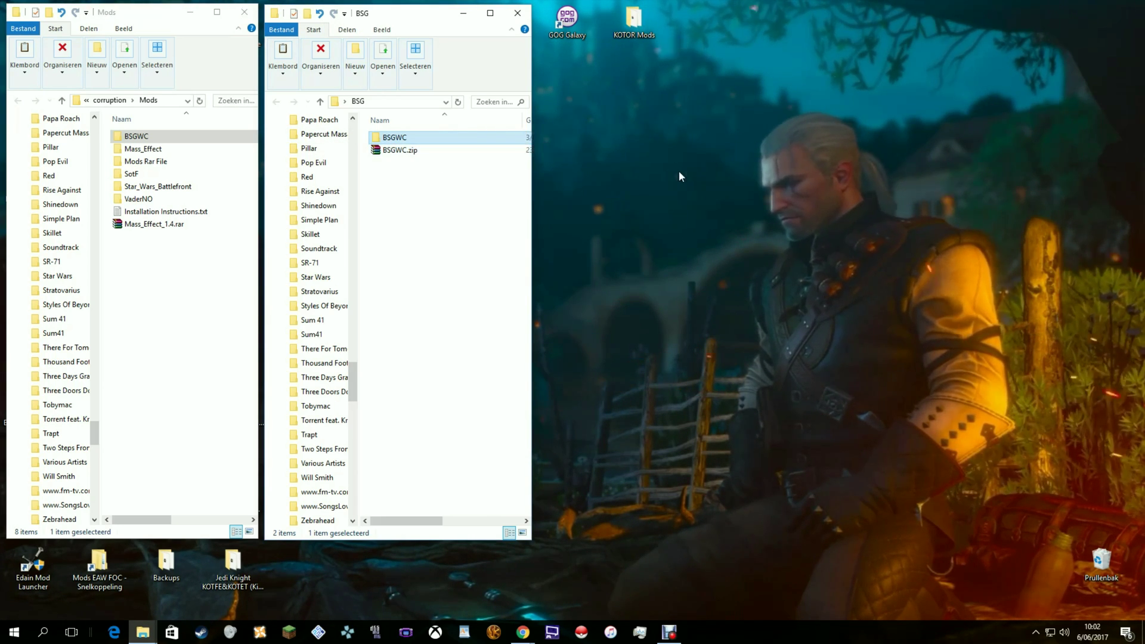
key("Return")
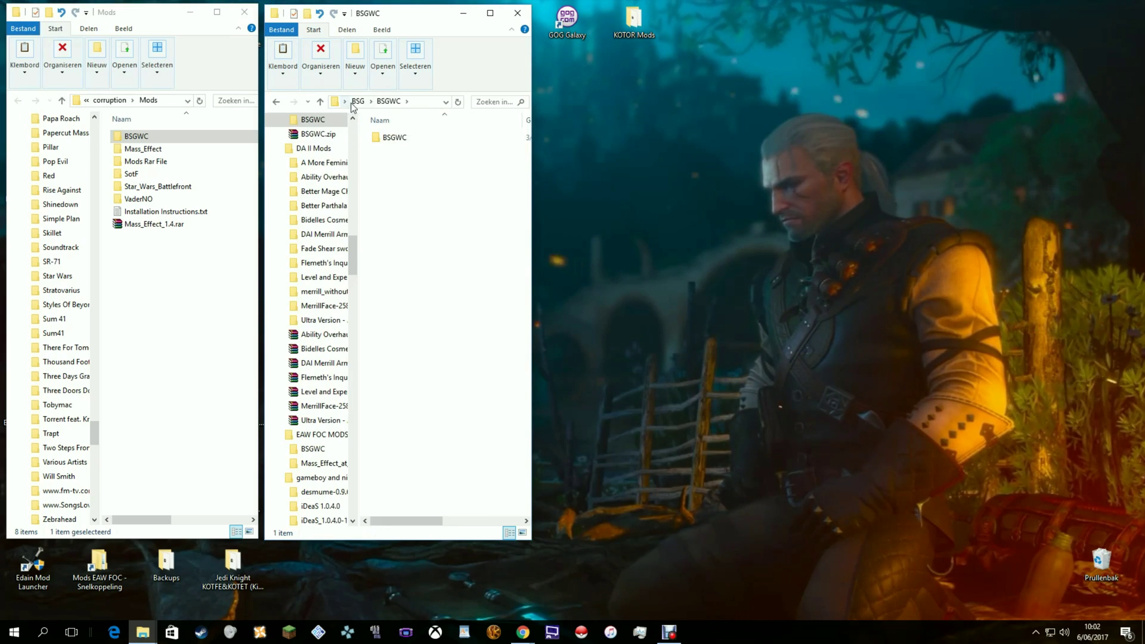
- Navigate into BSGWC > BSGWC > Mods and select the inner BSGWC mod folder
left_click(357, 101)
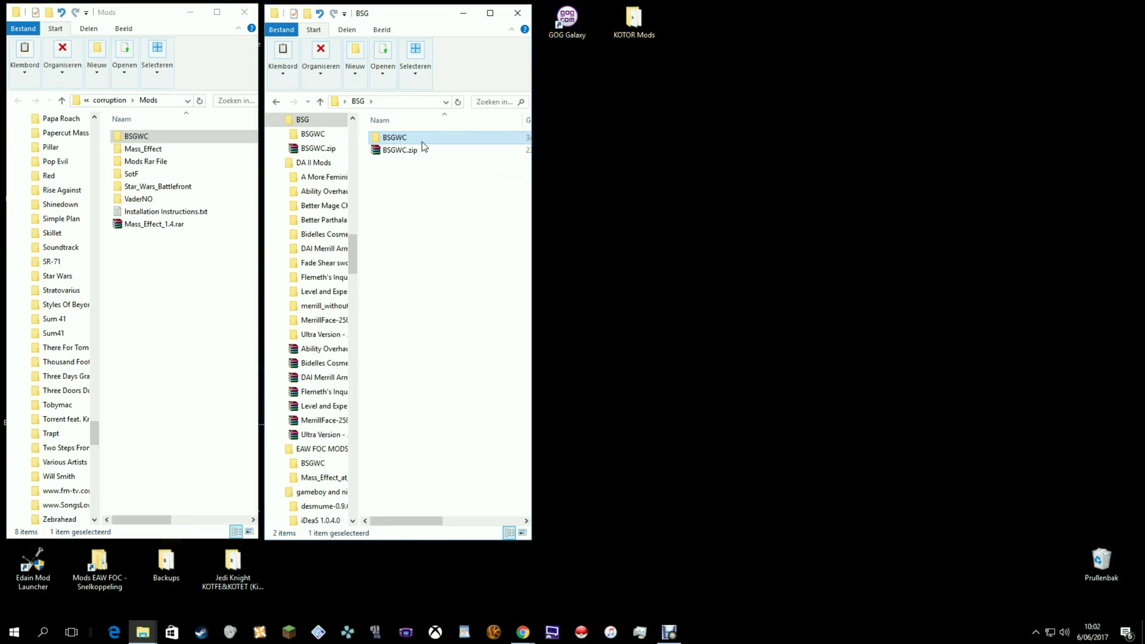
double_click(420, 139)
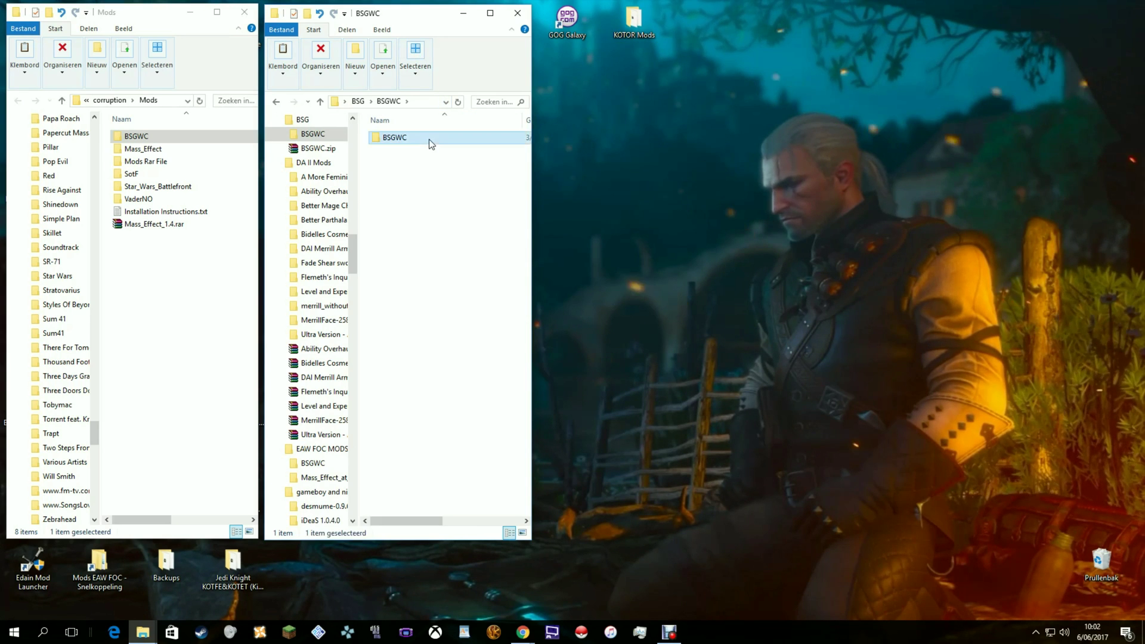
double_click(430, 138)
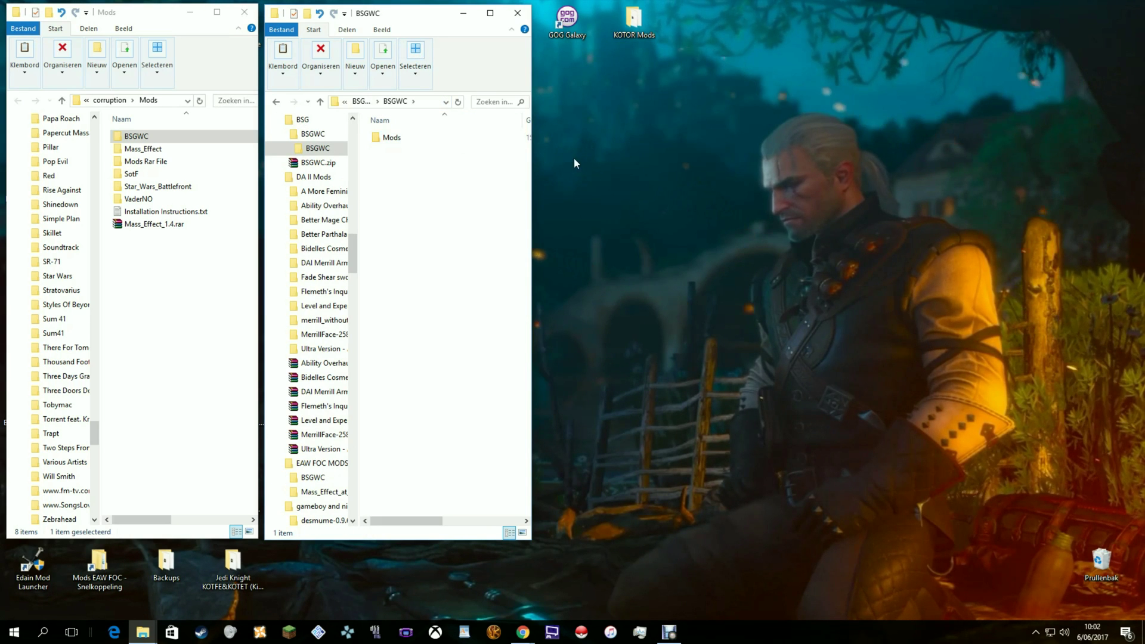
double_click(415, 142)
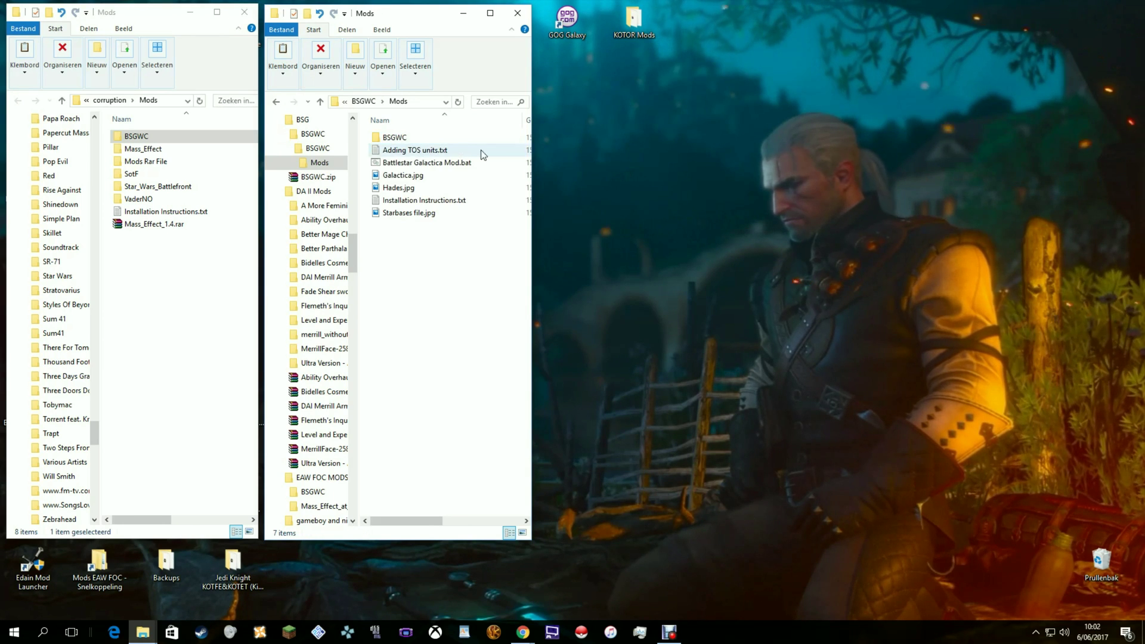
left_click(426, 138)
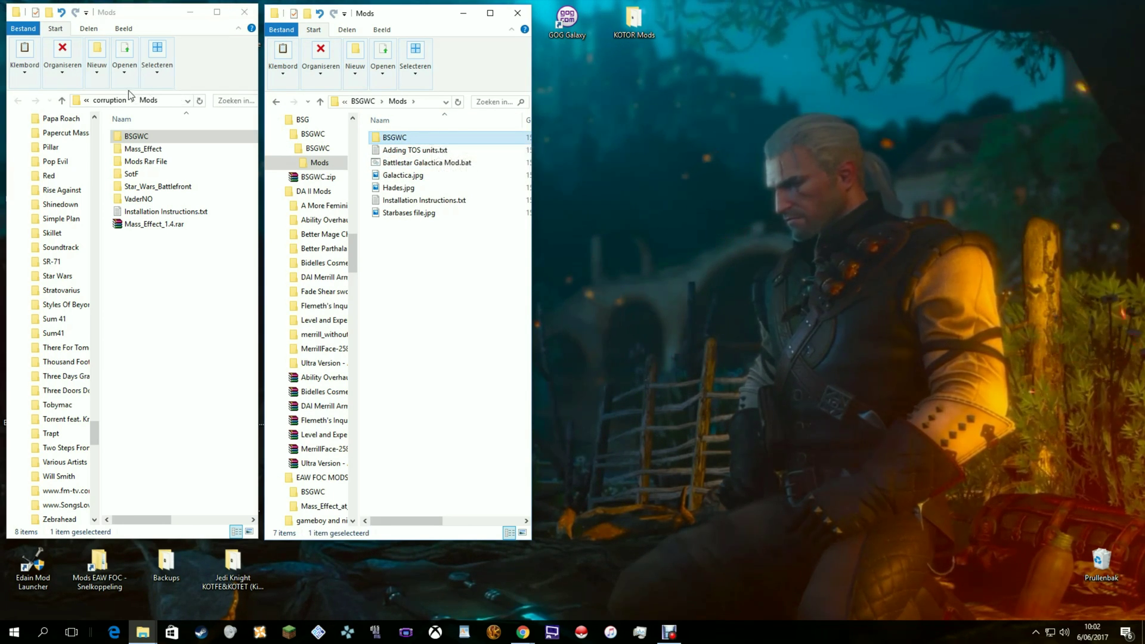
left_click(87, 100)
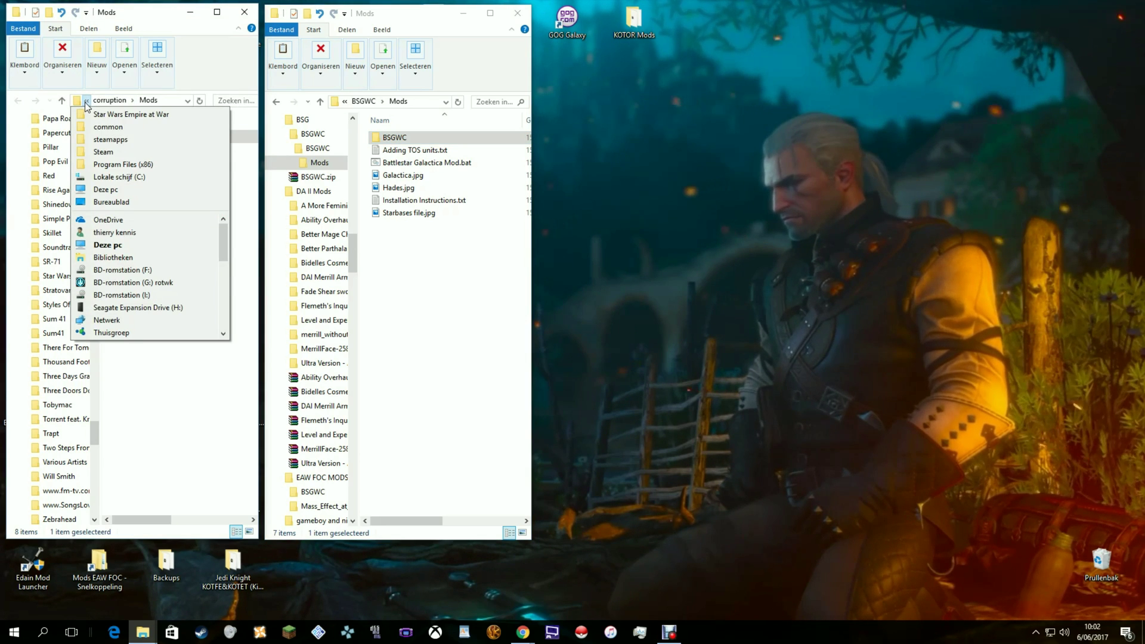
- In the left window go to C: > Program Files (x86) > LucasArts
left_click(120, 177)
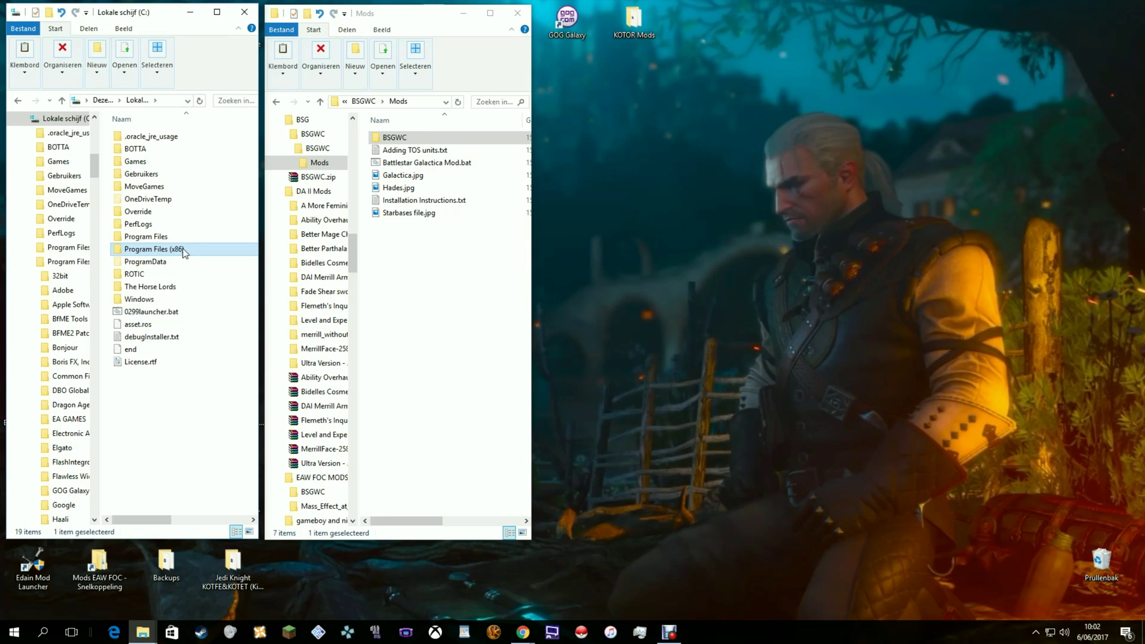
double_click(182, 247)
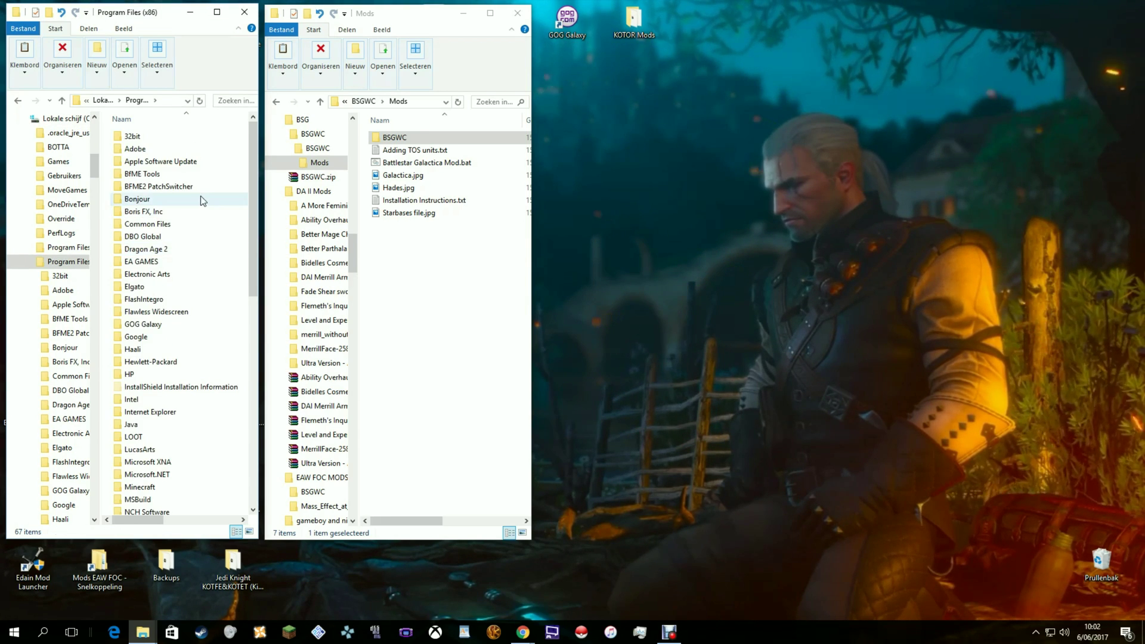
scroll(200, 196, "down", 1)
scroll(199, 215, "down", 1)
left_click(139, 383)
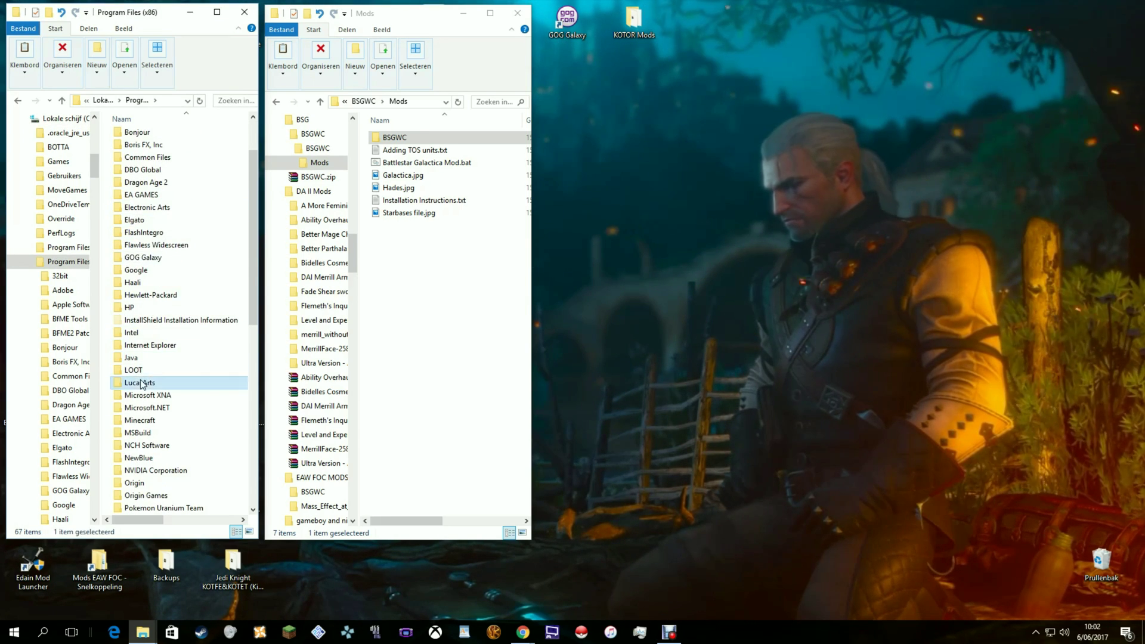
double_click(141, 384)
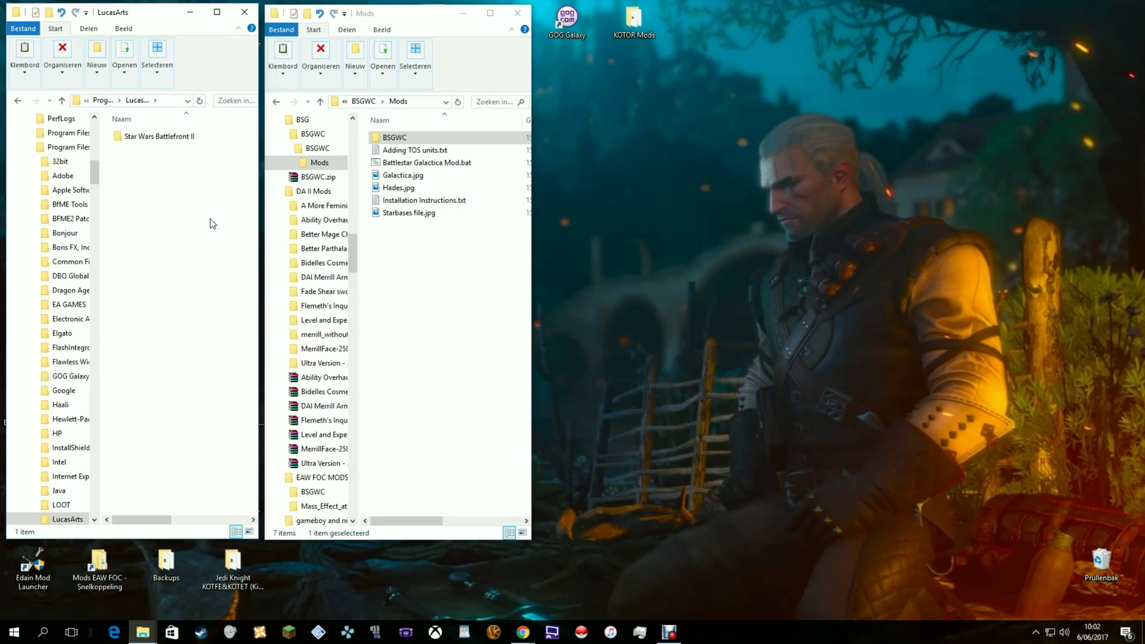
right_click(198, 228)
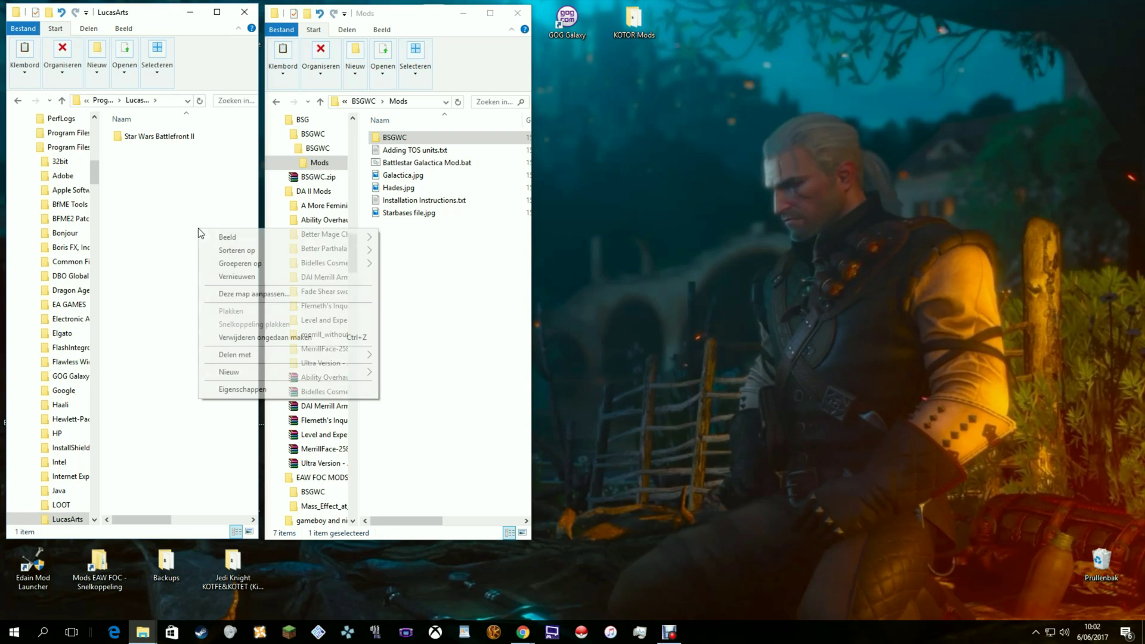
left_click(407, 374)
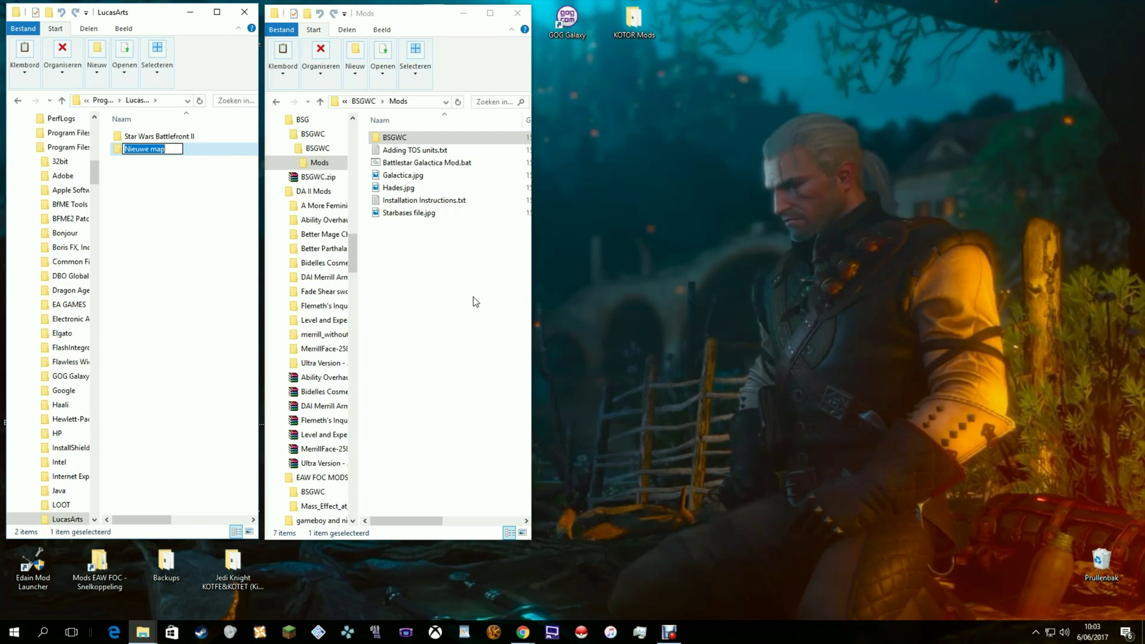
type("Mods")
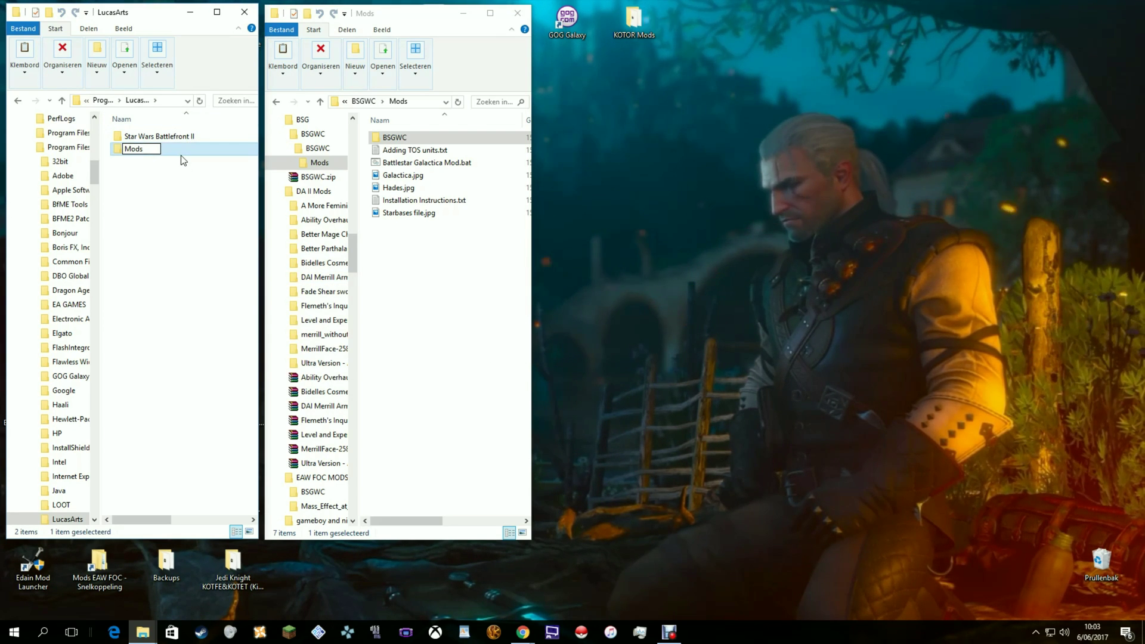
key("Return")
key("Delete")
left_click(614, 362)
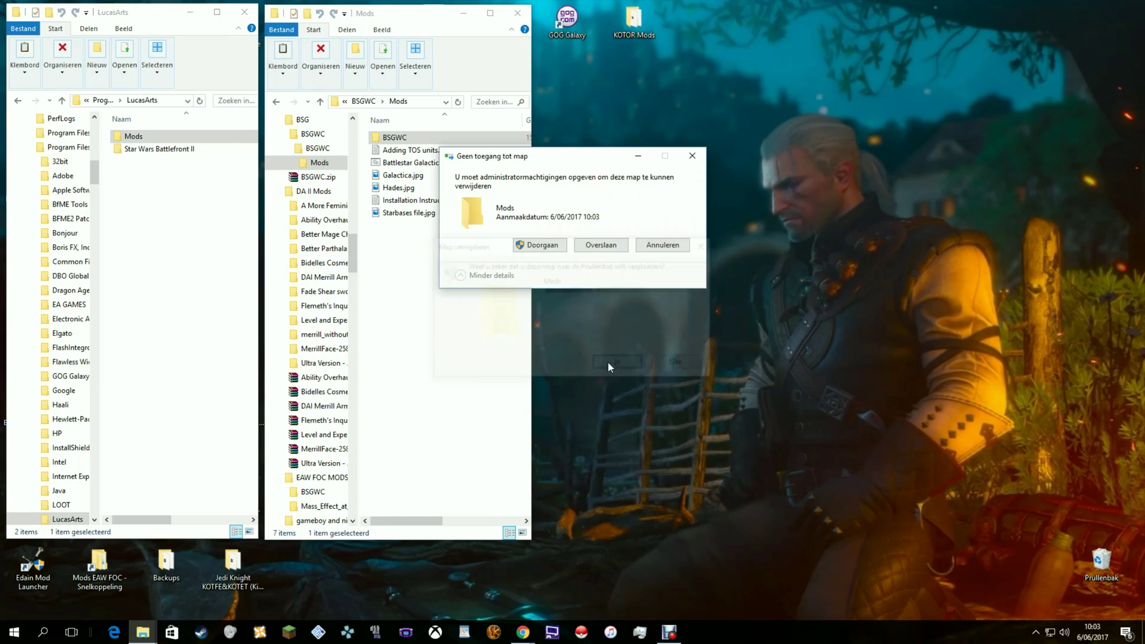
left_click(541, 245)
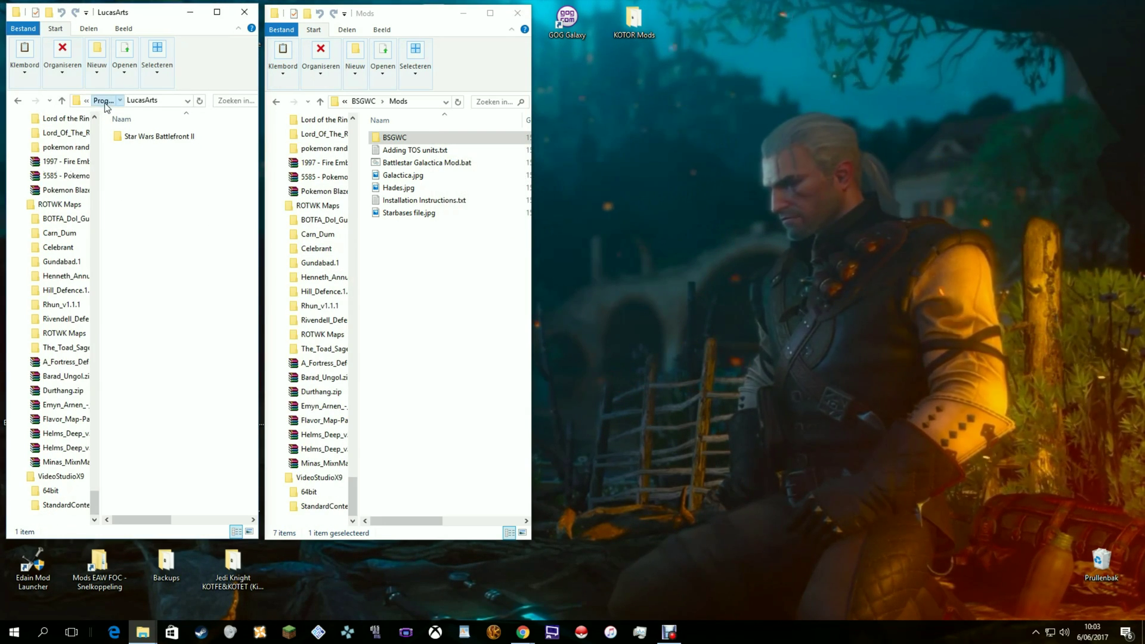
left_click(105, 103)
scroll(186, 337, "down", 3)
scroll(186, 341, "down", 4)
scroll(186, 341, "down", 2)
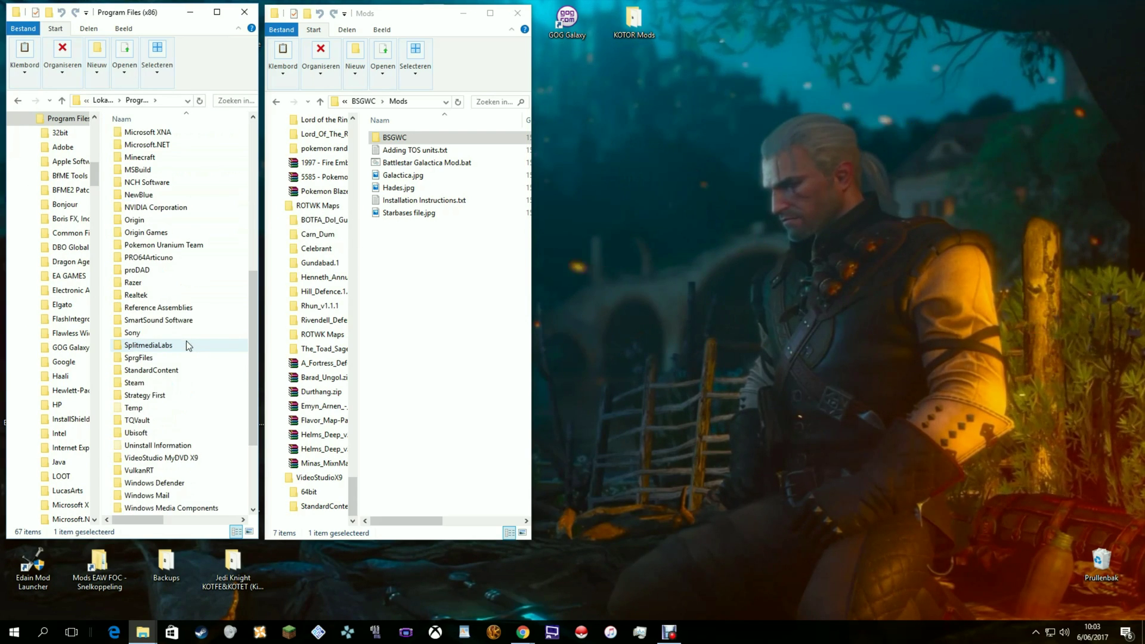
- Navigate to Steam > steamapps > common > Star Wars Empire at War > corruption
double_click(170, 382)
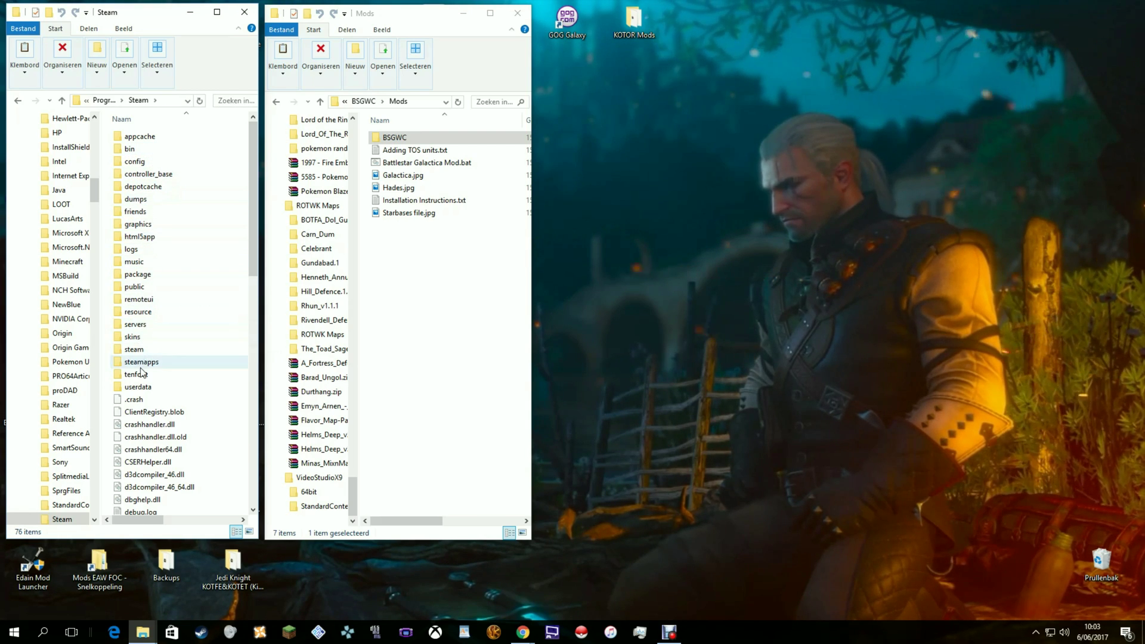
double_click(141, 362)
double_click(141, 137)
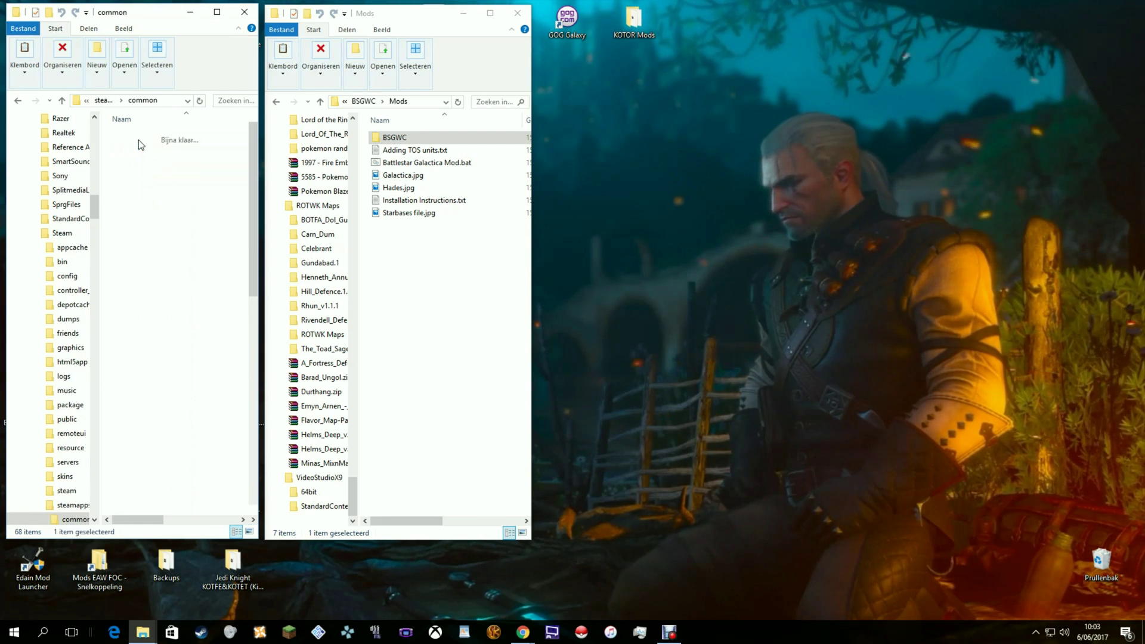
scroll(154, 231, "down", 3)
scroll(156, 313, "down", 3)
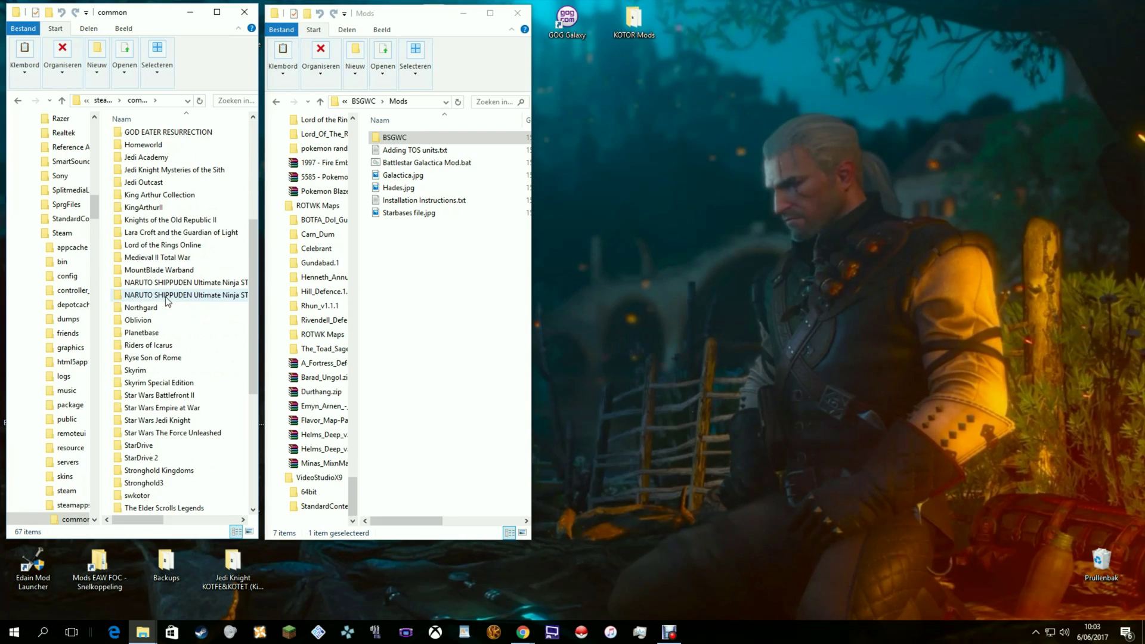
left_click(173, 409)
double_click(173, 408)
double_click(134, 135)
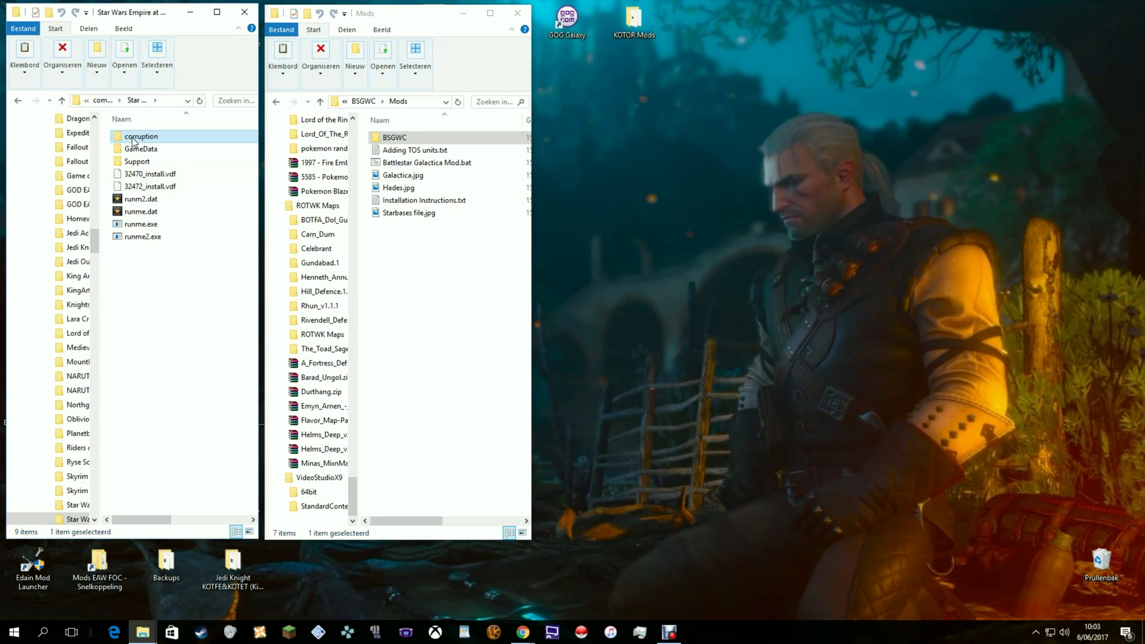
- Enter the corruption Mods folder and drag the BSGWC mod folder into it
left_click(132, 148)
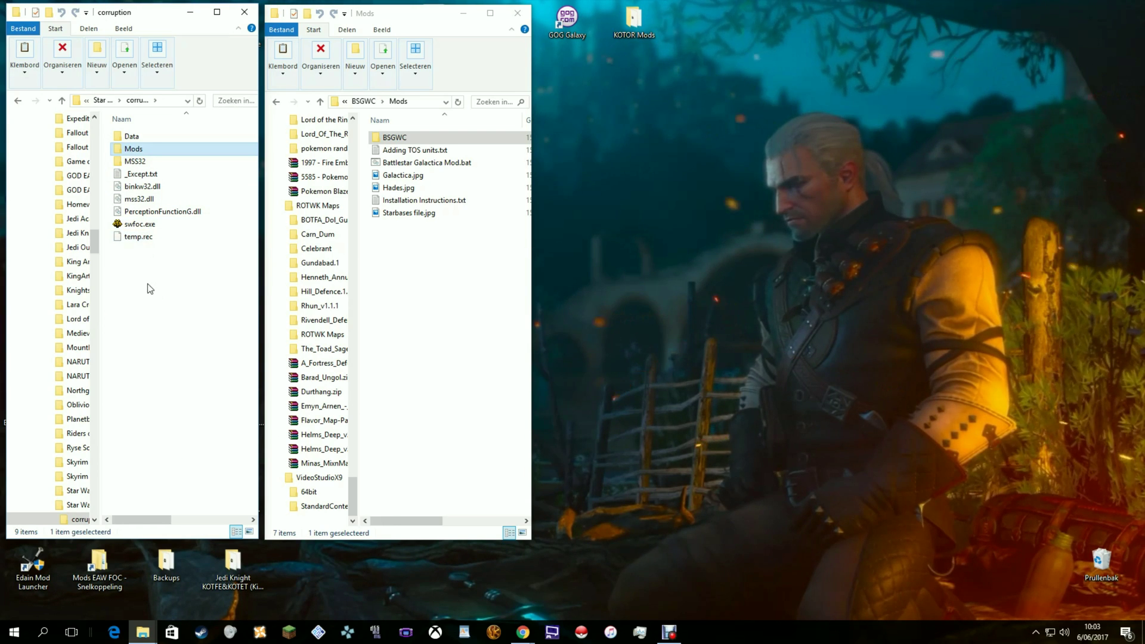
right_click(153, 308)
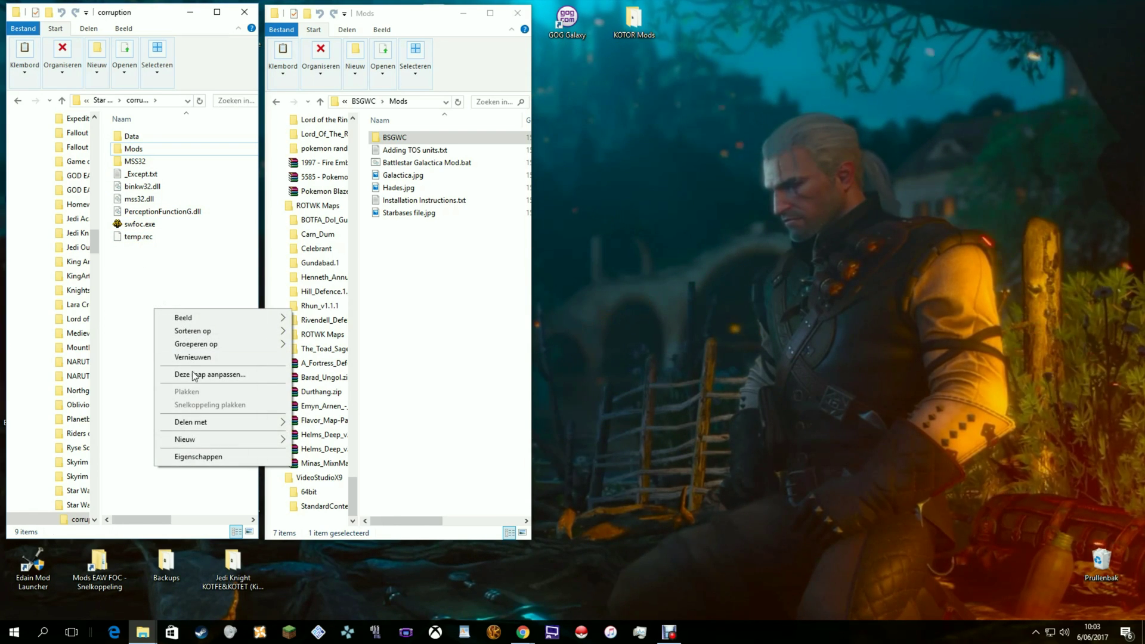
left_click(124, 283)
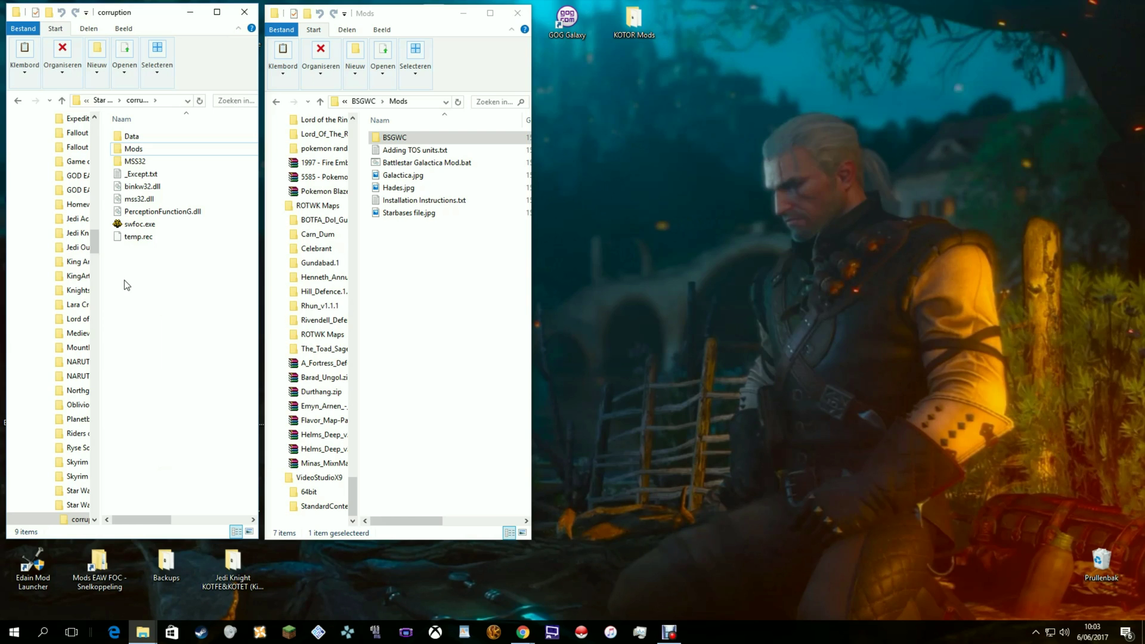
double_click(134, 151)
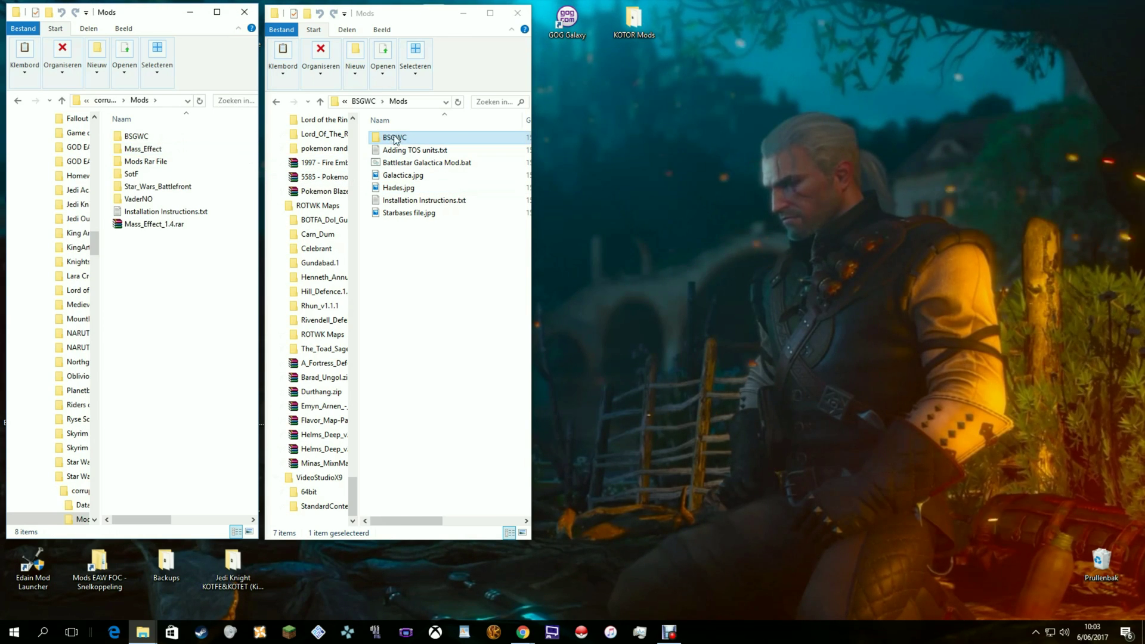
mouse_move(405, 139)
left_mouse_down()
mouse_move(185, 275)
mouse_move(430, 132)
left_mouse_up()
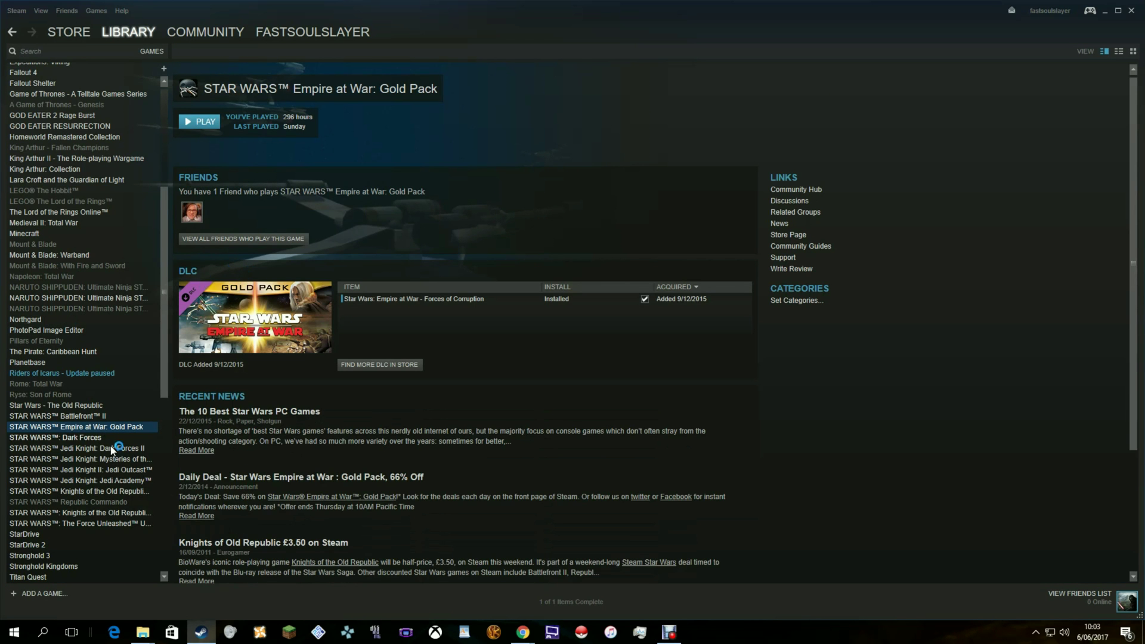
- Bring up Properties for STAR WARS Empire at War: Gold Pack in the Steam library
right_click(77, 429)
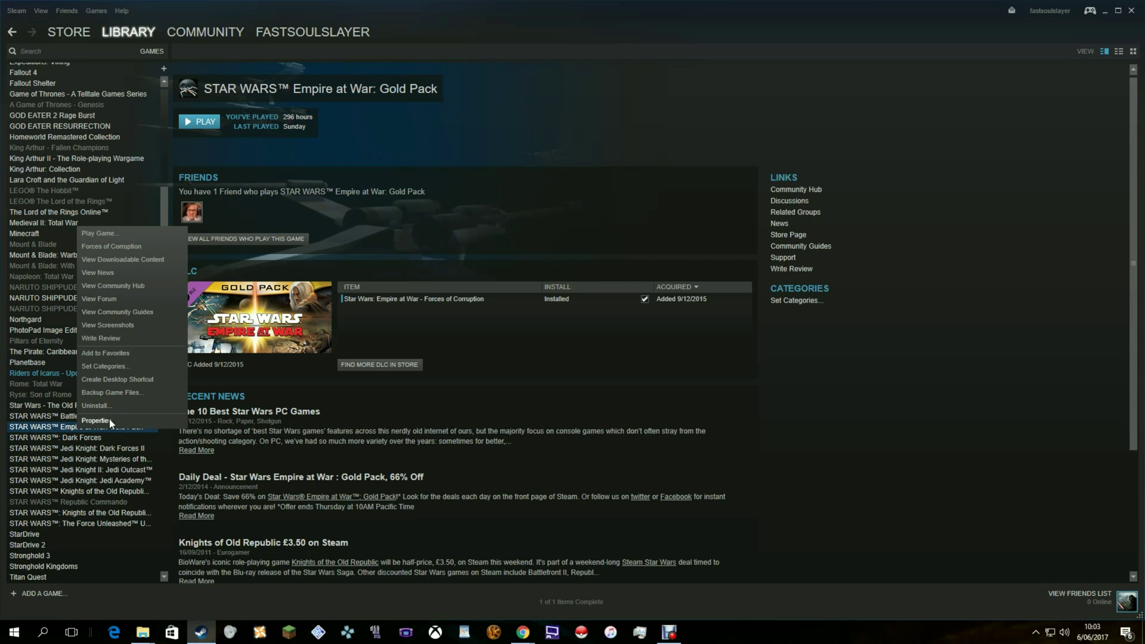
left_click(109, 419)
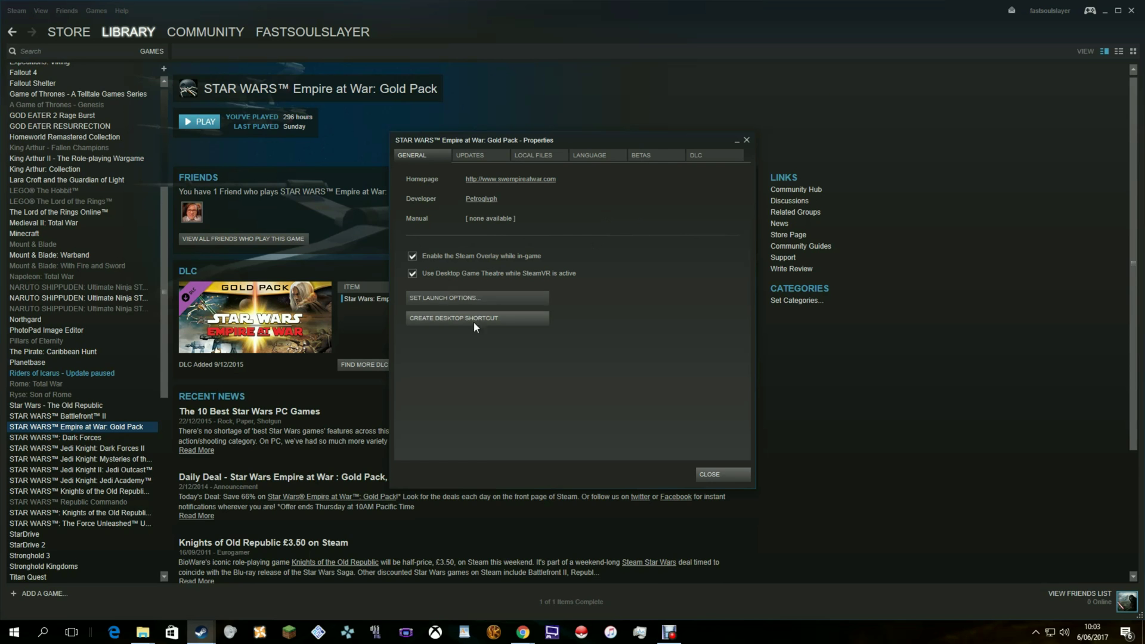
- In Launch Options delete the old SotF name, leaving sweaw MODPATH=Mods\
left_click(445, 296)
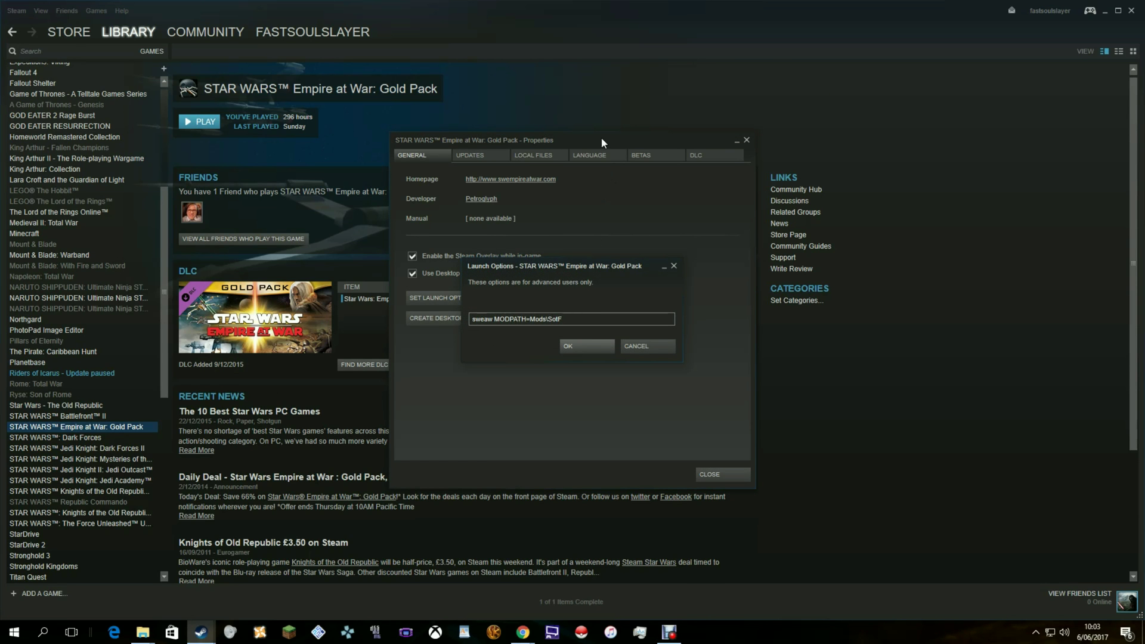
left_click_drag(601, 137, 339, 117)
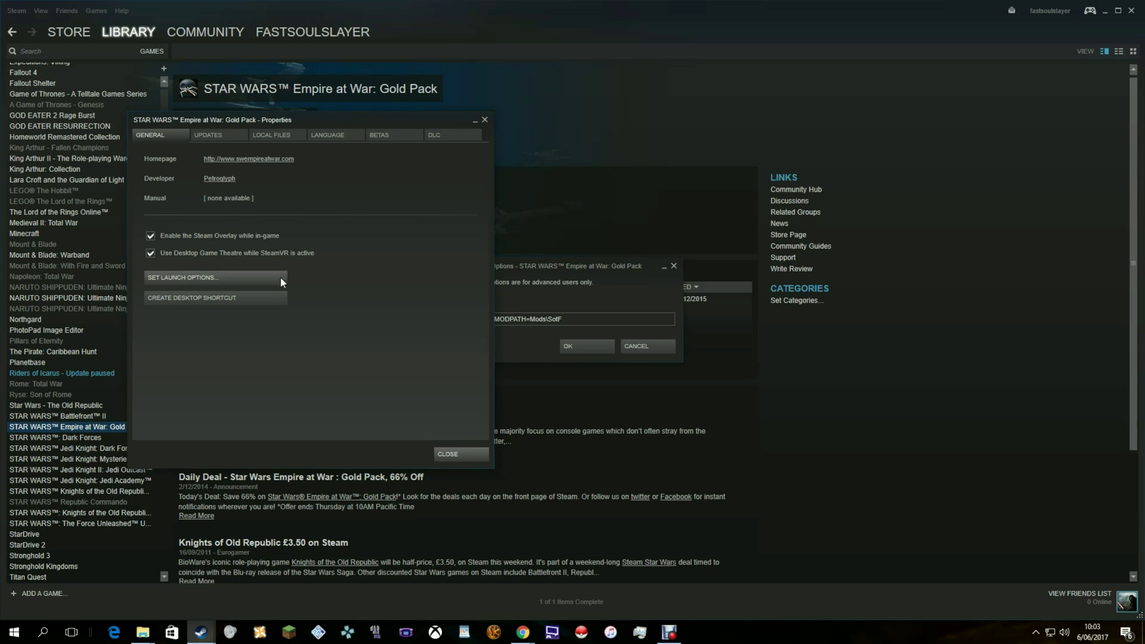
left_click(558, 265)
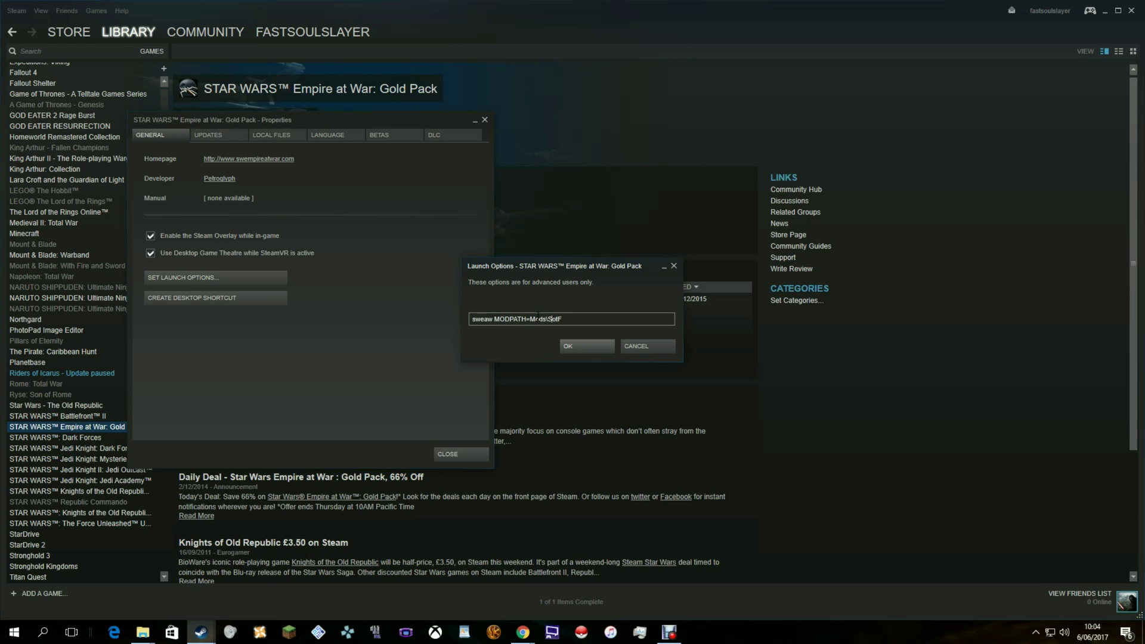
key("shift+Left")
key("shift+Left")
key("shift+Left")
key("shift+Left")
key("shift+Left")
key("shift+Left")
key("End")
key("BackSpace")
key("BackSpace")
key("BackSpace")
key("BackSpace")
mouse_move(142, 633)
left_click(119, 594)
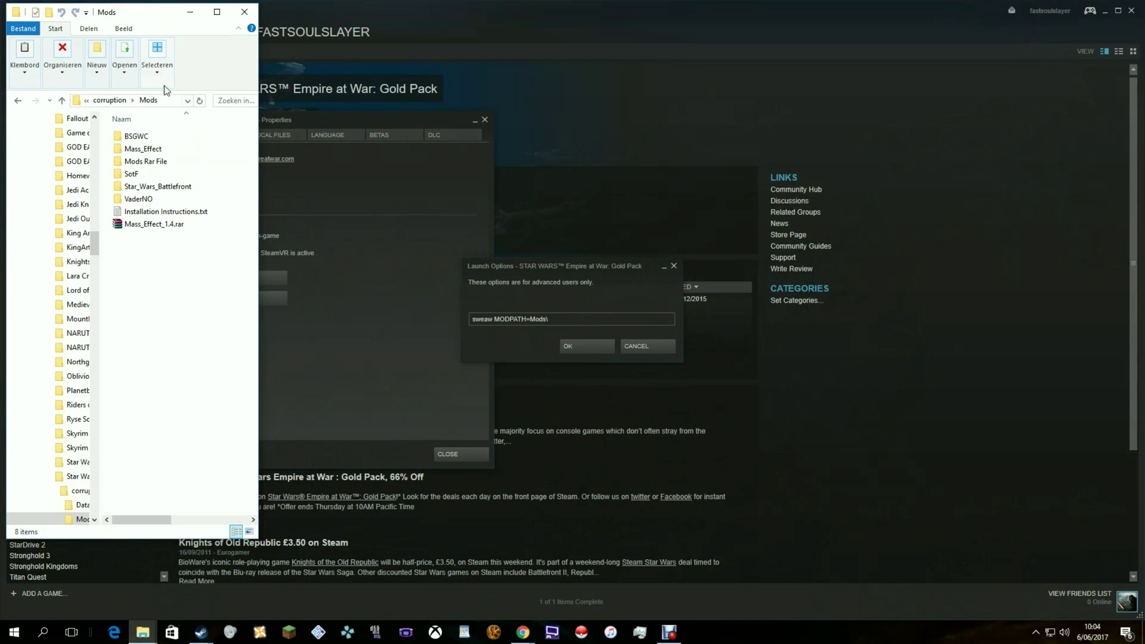
- Copy BSGWC's folder name into the launch options as sweaw MODPATH=Mods\BSGWC and confirm
right_click(163, 134)
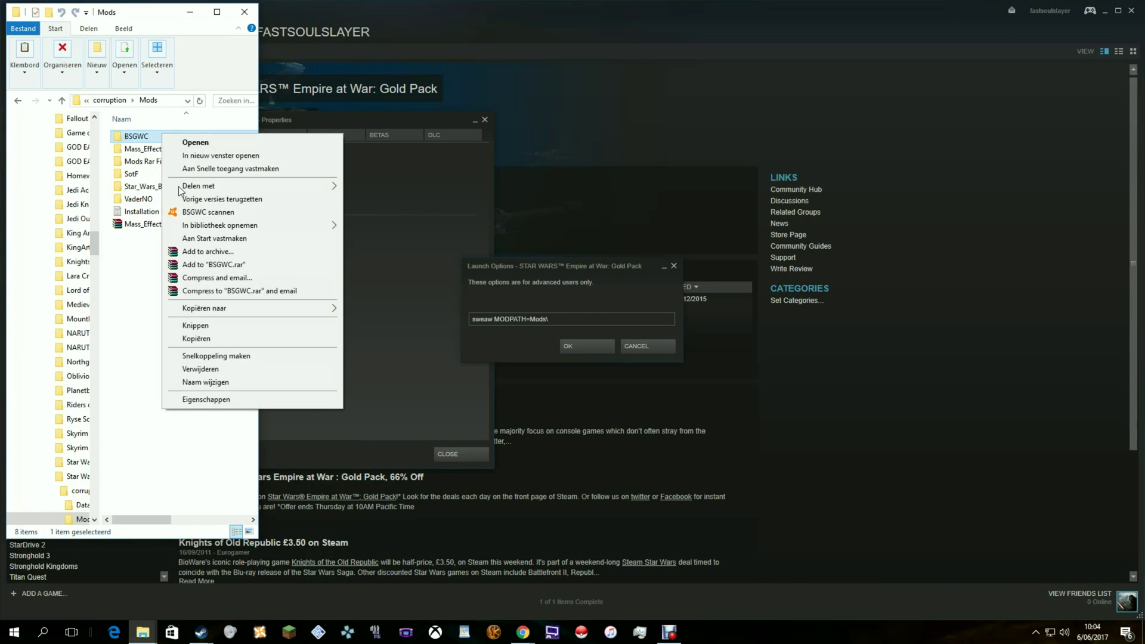
left_click(311, 382)
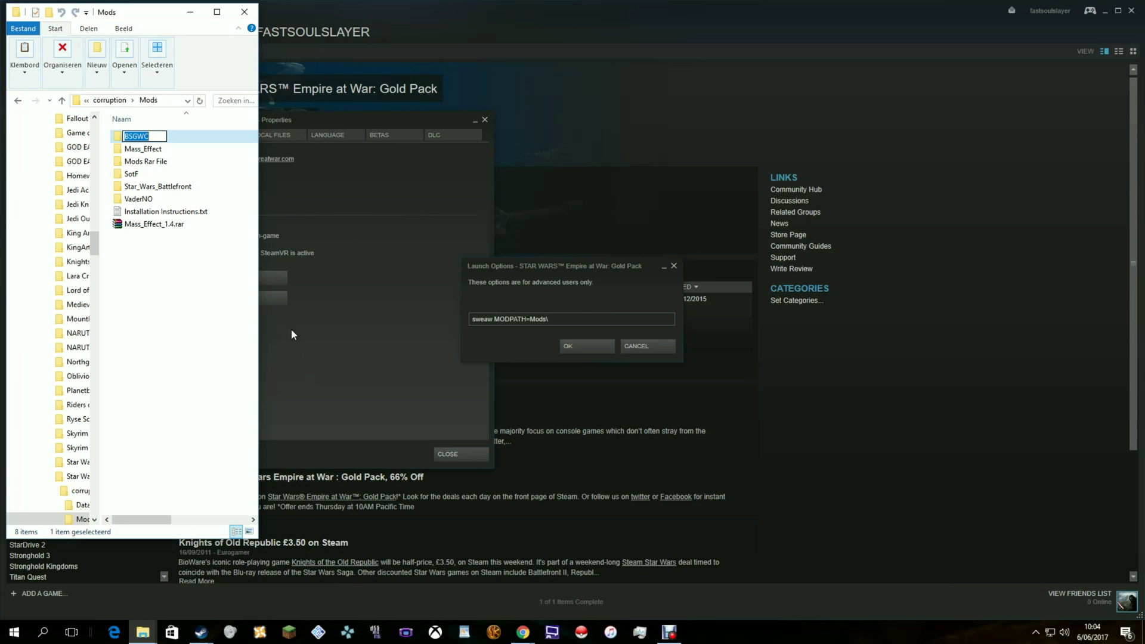
left_click(578, 318)
type("BSGWC")
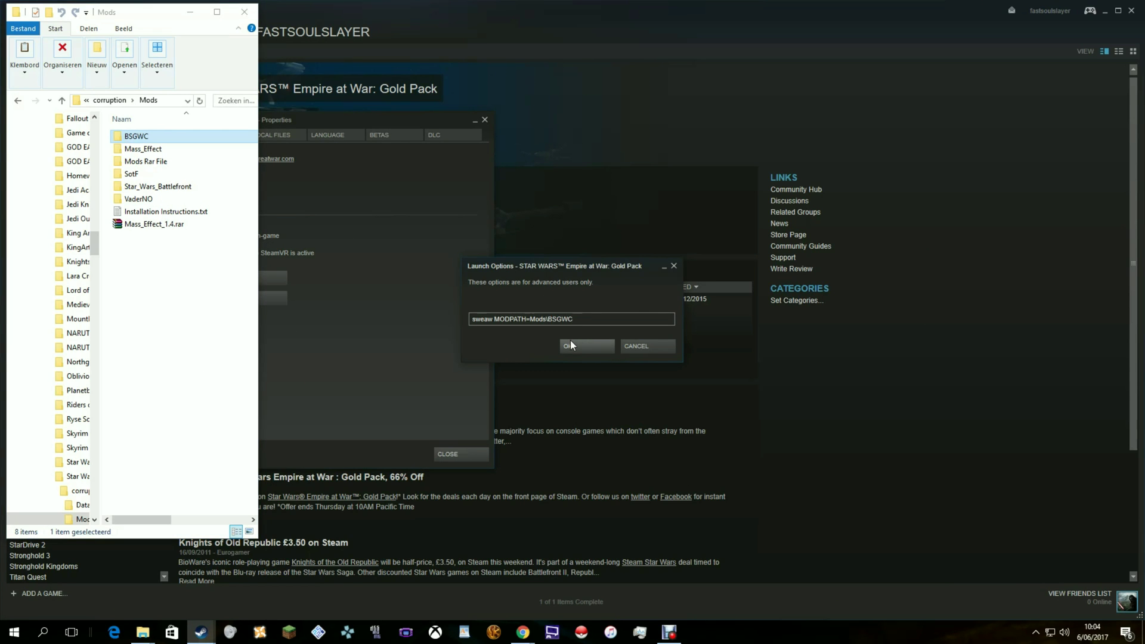
left_click(571, 344)
- Close Properties and launch the game choosing the Forces of Corruption option
left_click(188, 14)
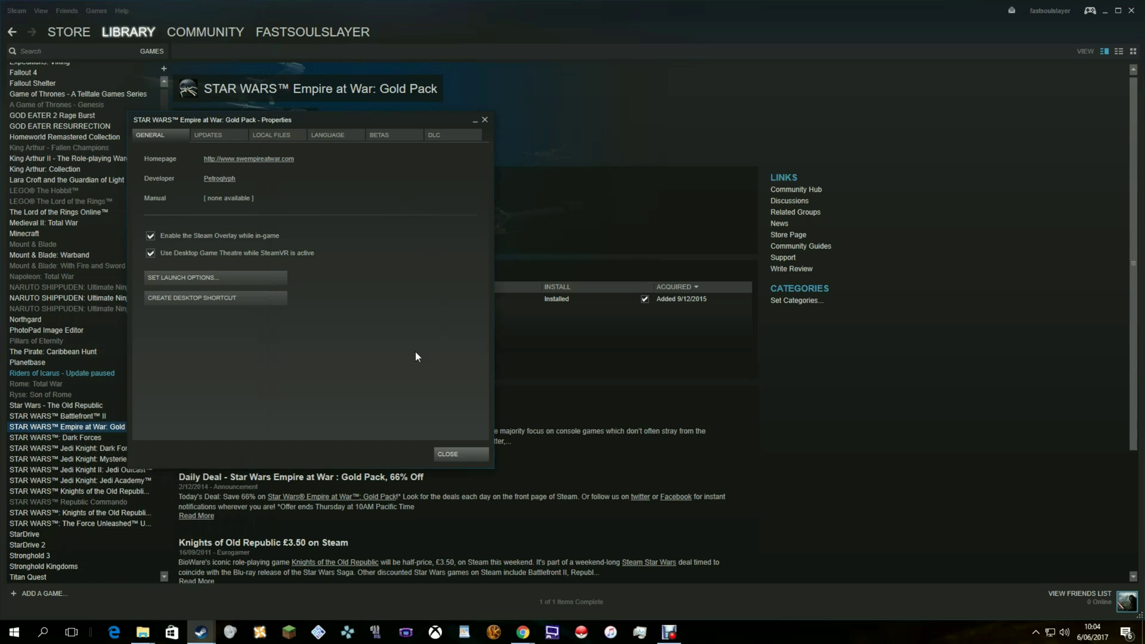
left_click(447, 453)
left_click(199, 121)
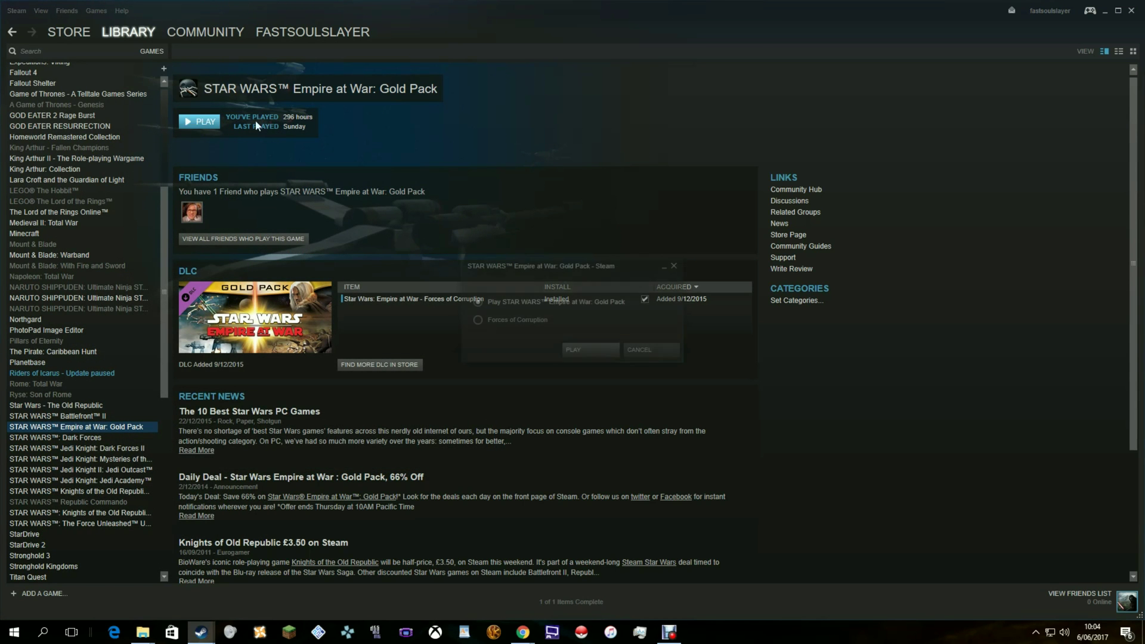
left_click(539, 321)
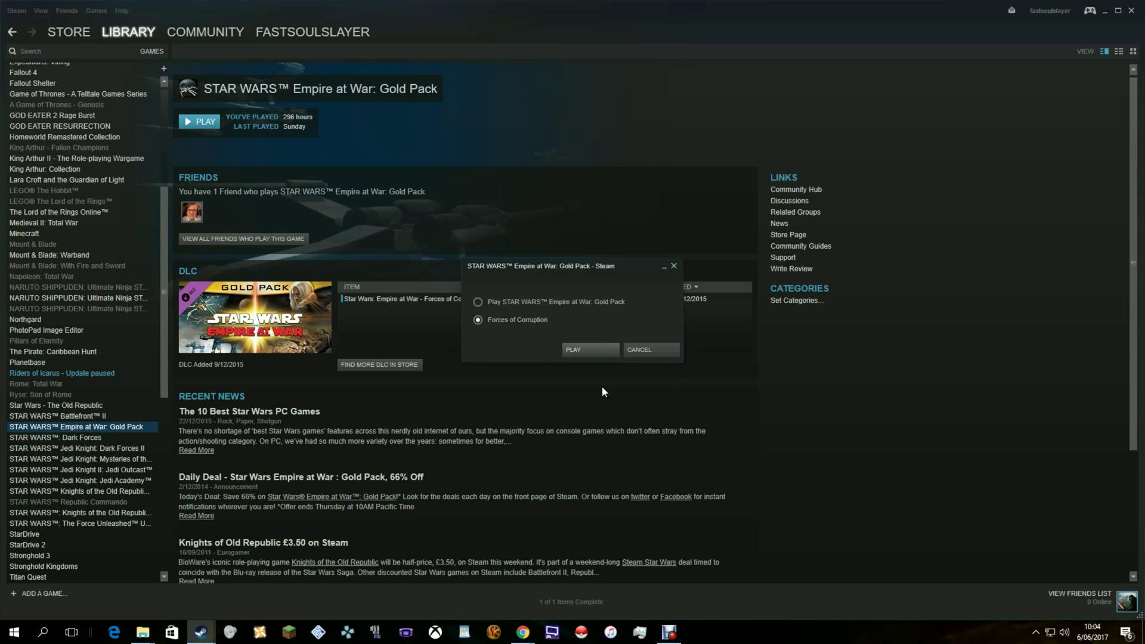
left_click(590, 350)
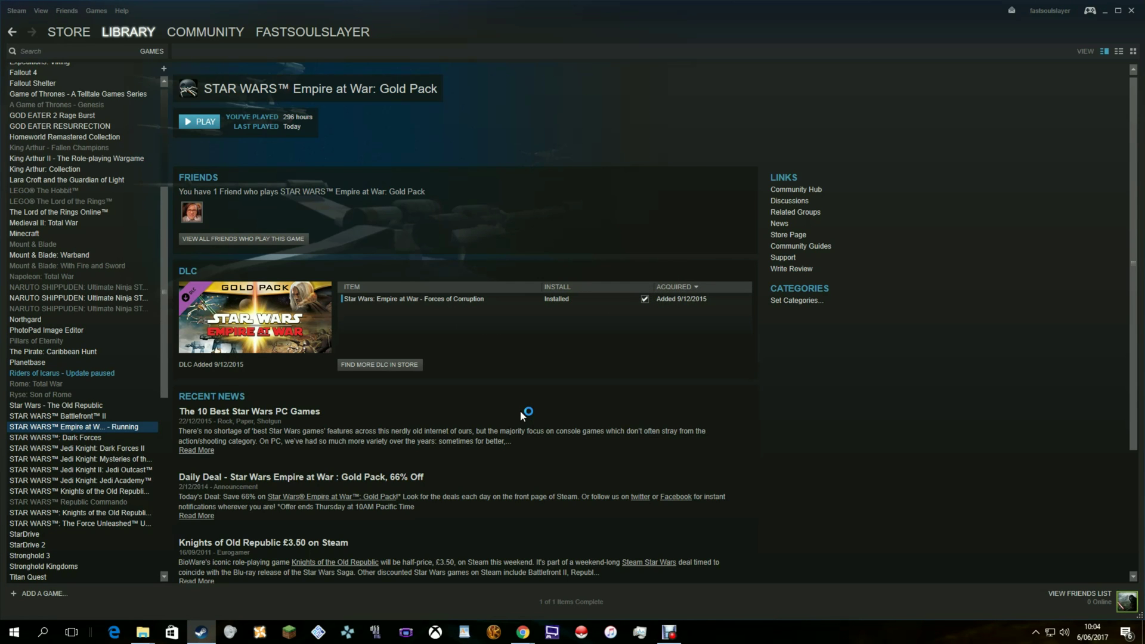